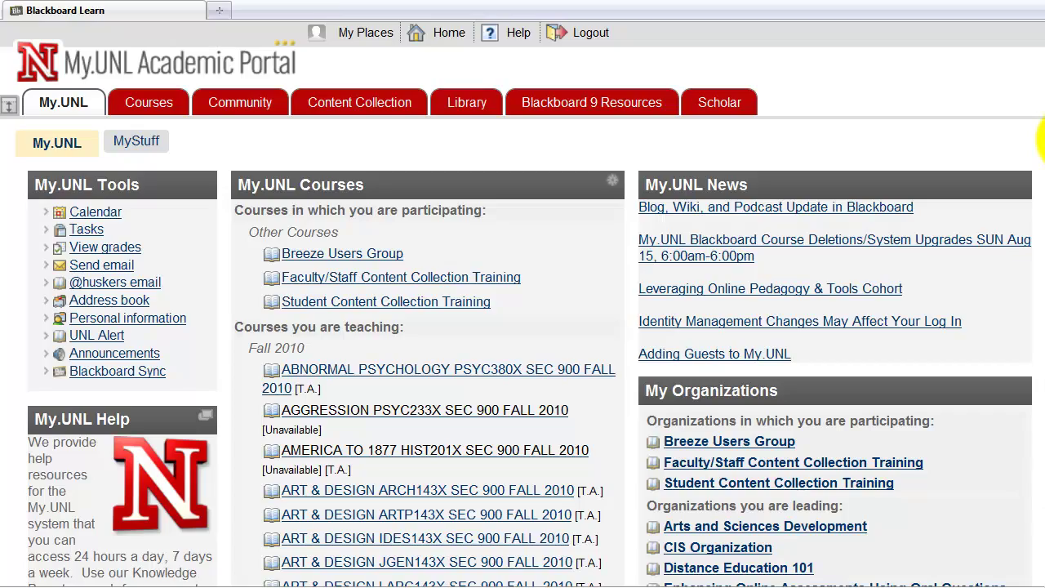
Step: Open the H Template course in a new browser tab and switch to it
scroll(1040, 139, "down", 10)
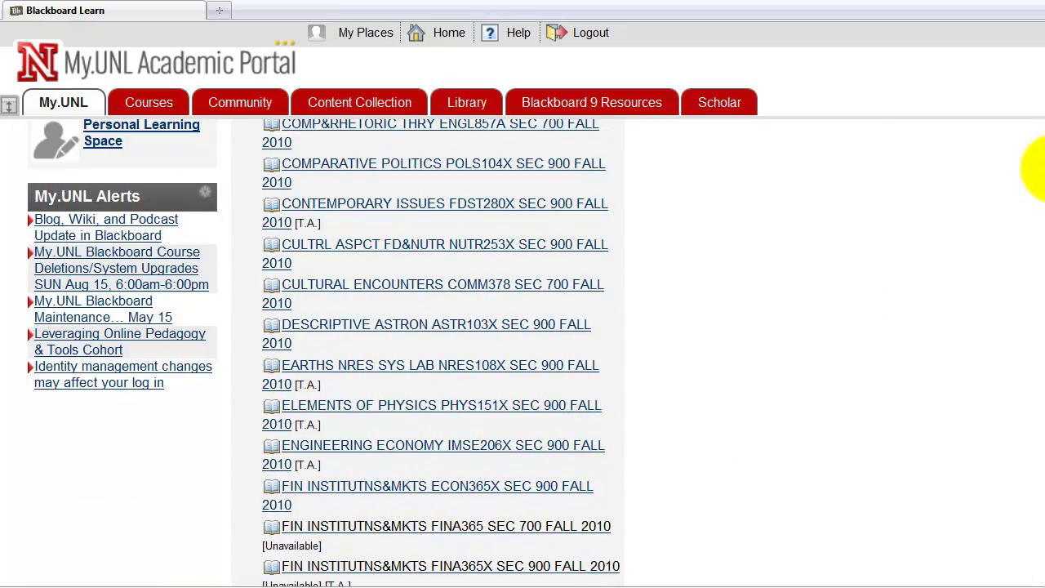
scroll(1041, 167, "down", 20)
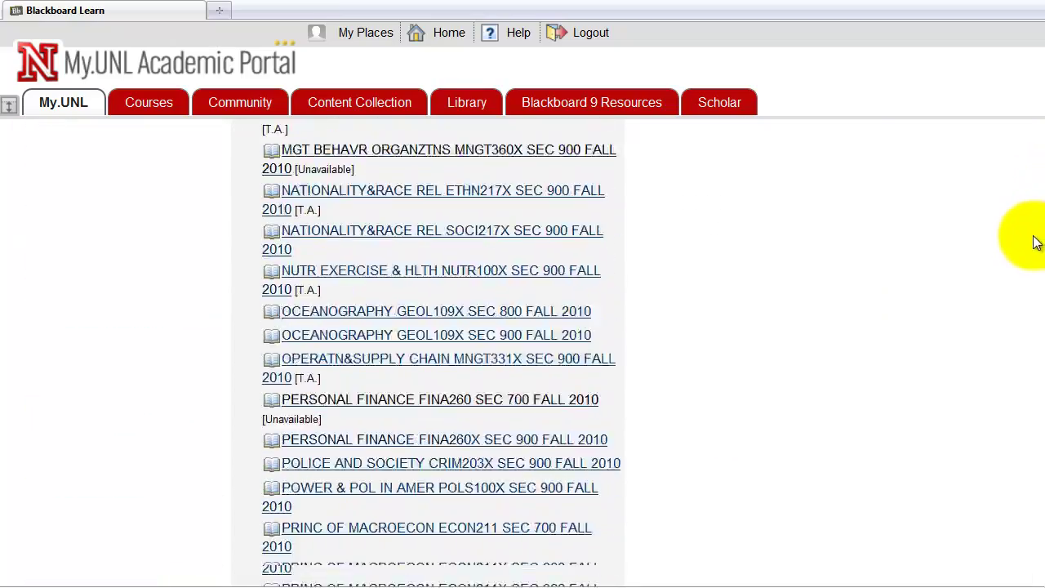
scroll(1032, 253, "down", 15)
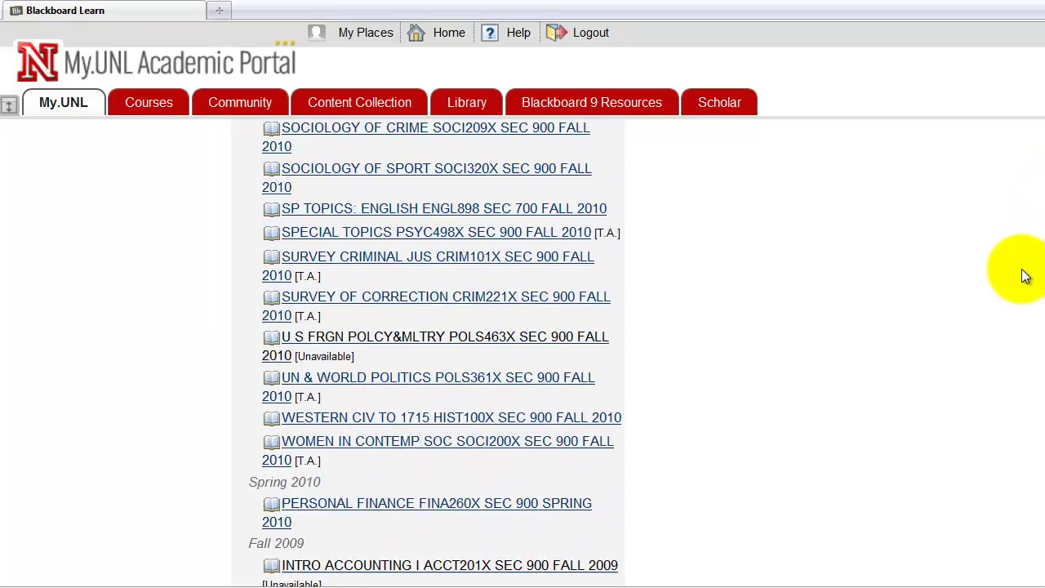
scroll(1024, 279, "down", 15)
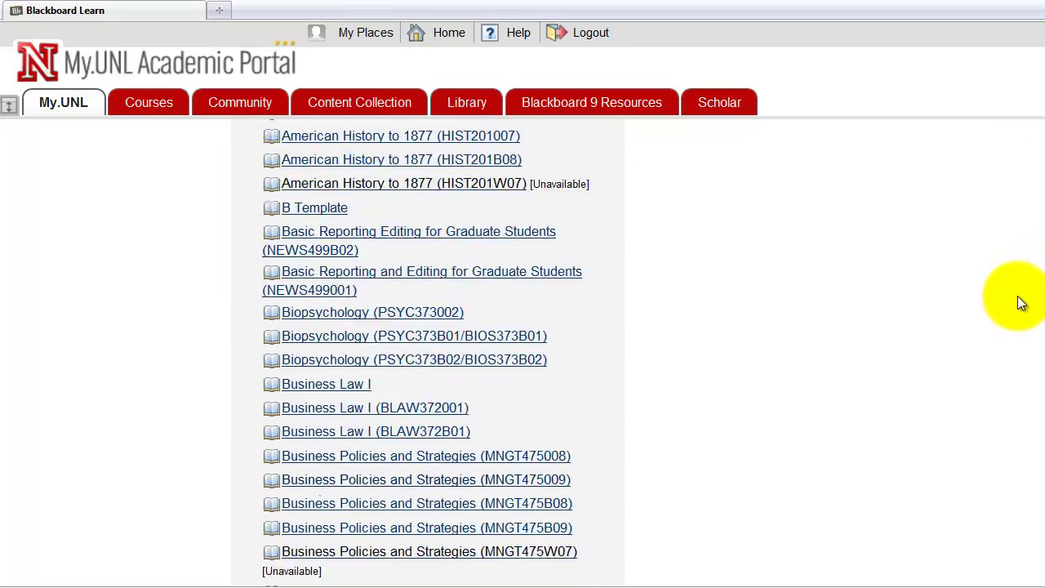
scroll(1015, 302, "down", 5)
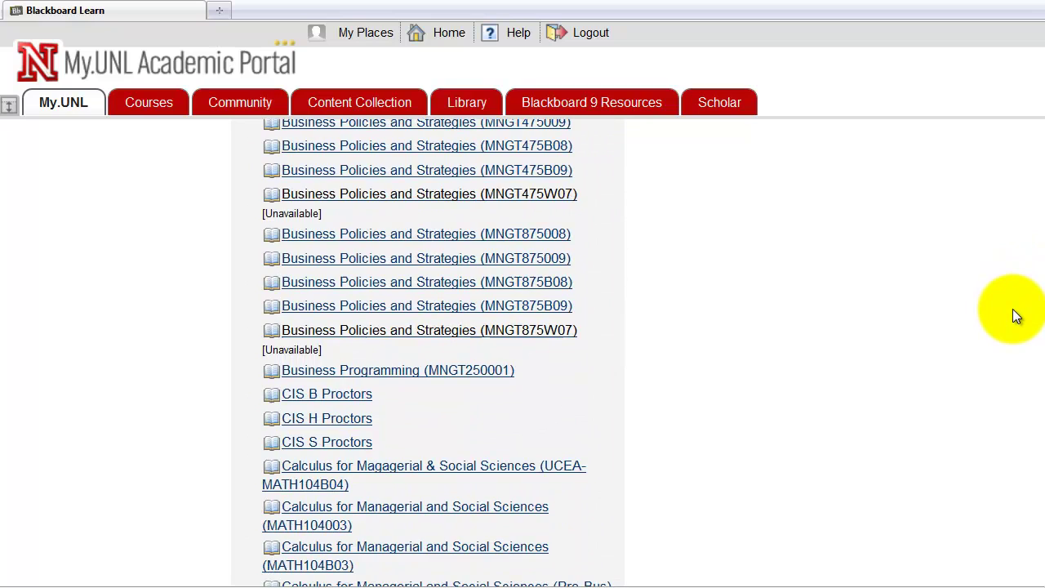
scroll(1011, 314, "down", 1)
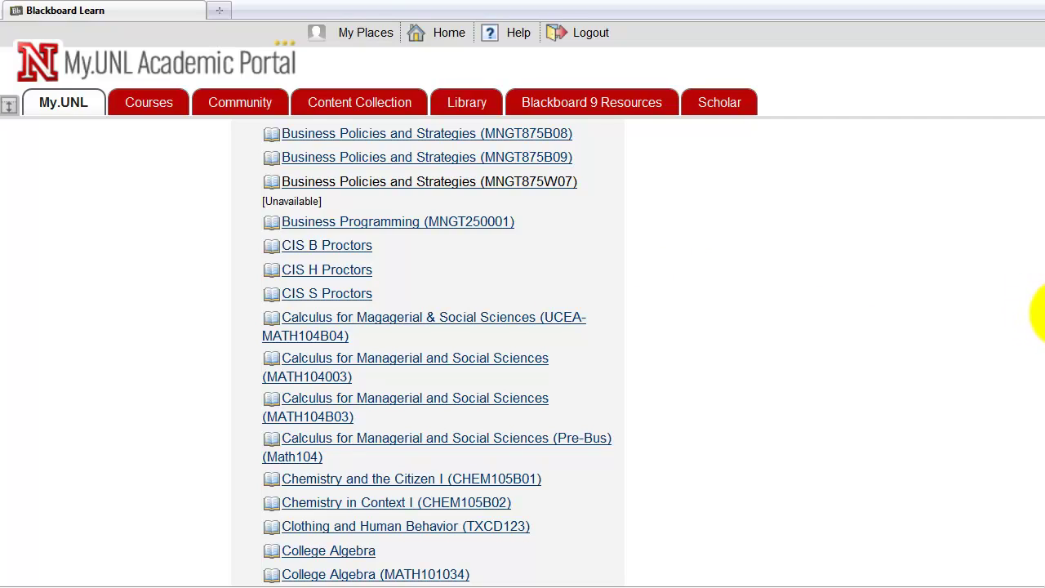
left_click_drag(1042, 313, 1041, 366)
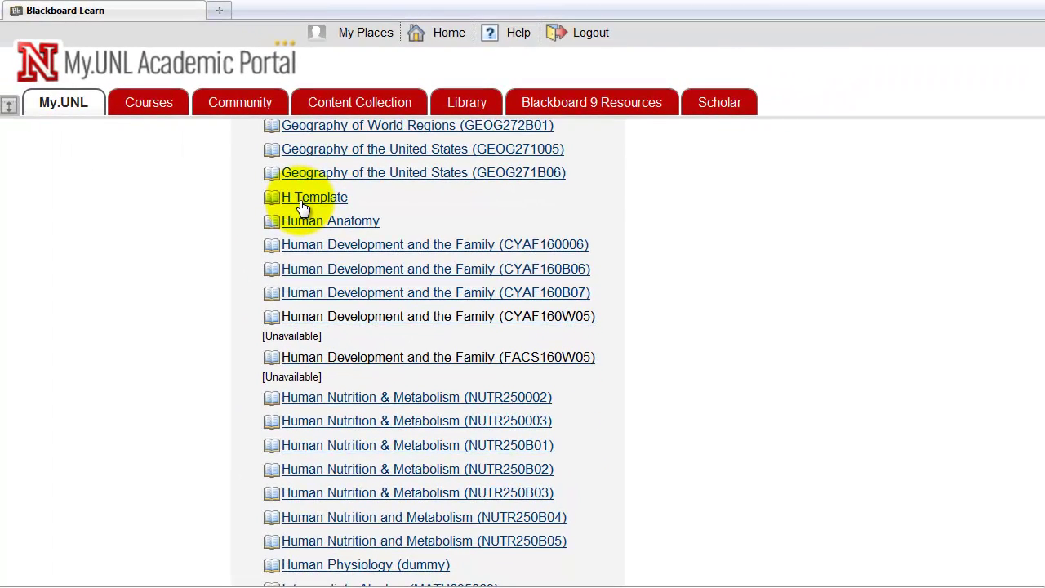
right_click(302, 208)
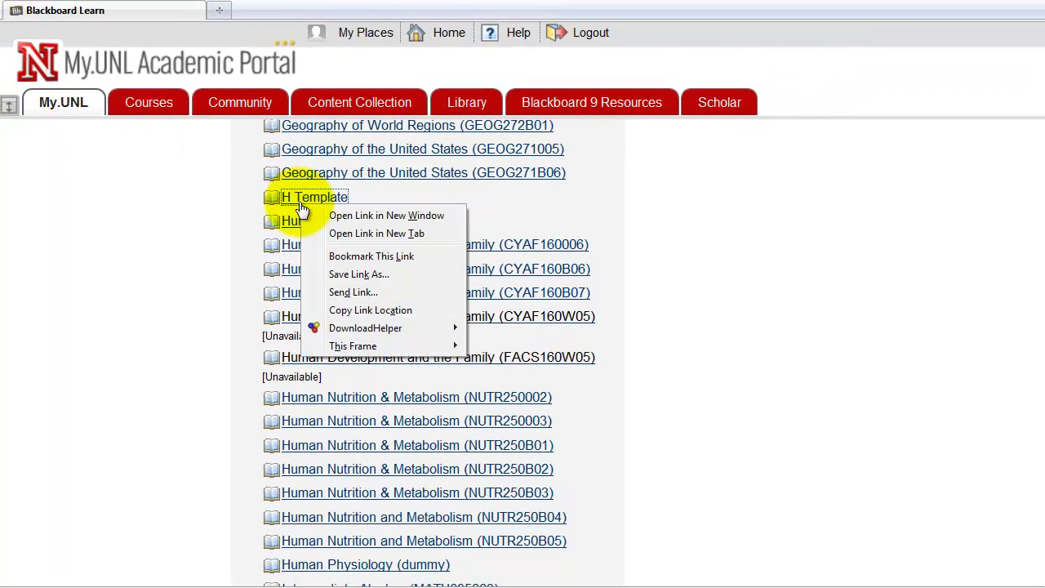
left_click(376, 234)
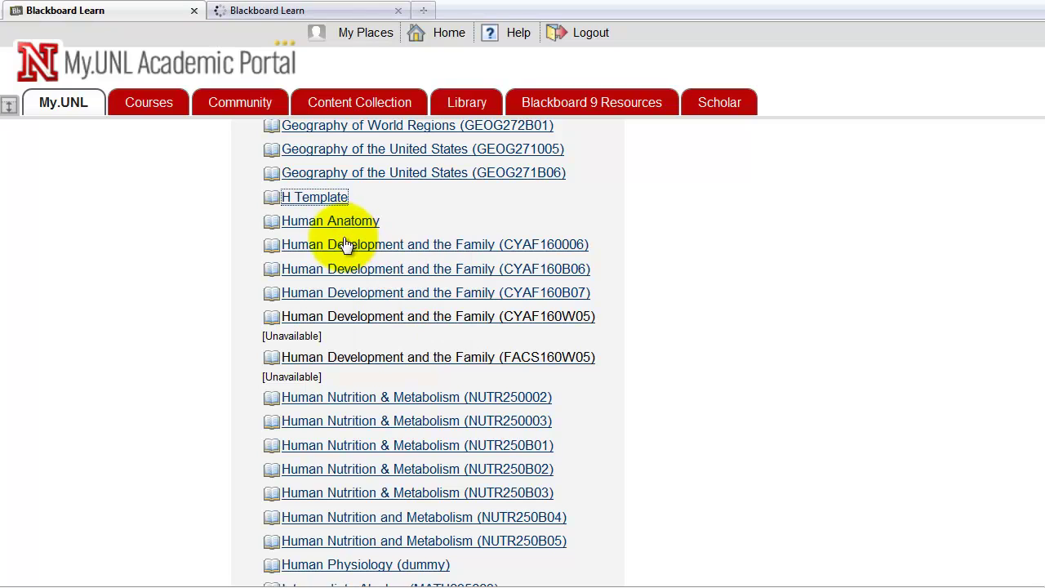
left_click(347, 7)
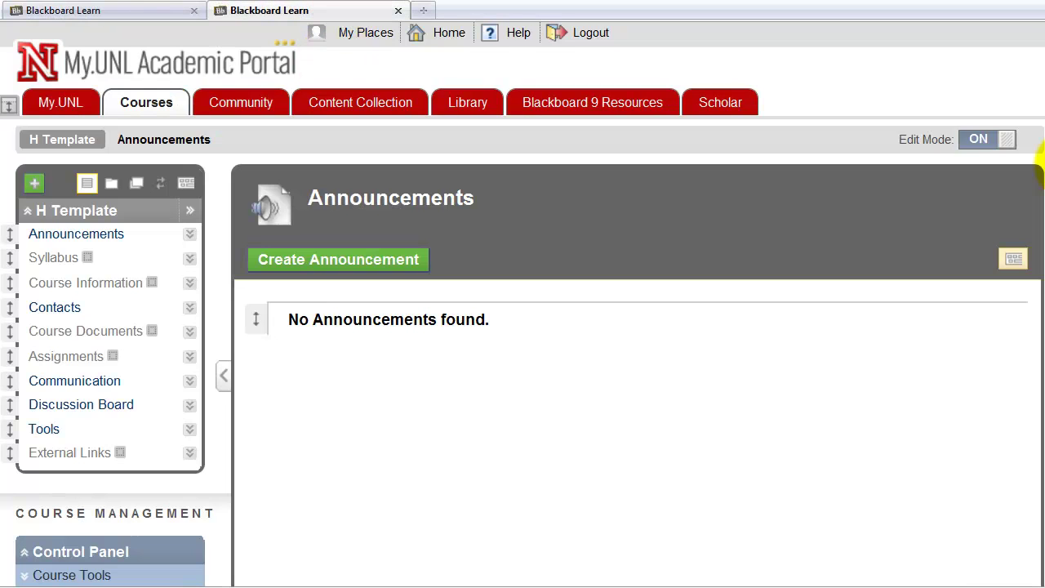
Step: Launch the course's Maple T.A. Instructor Menu from Course Tools and accept the security warning
left_click_drag(1038, 139, 1033, 408)
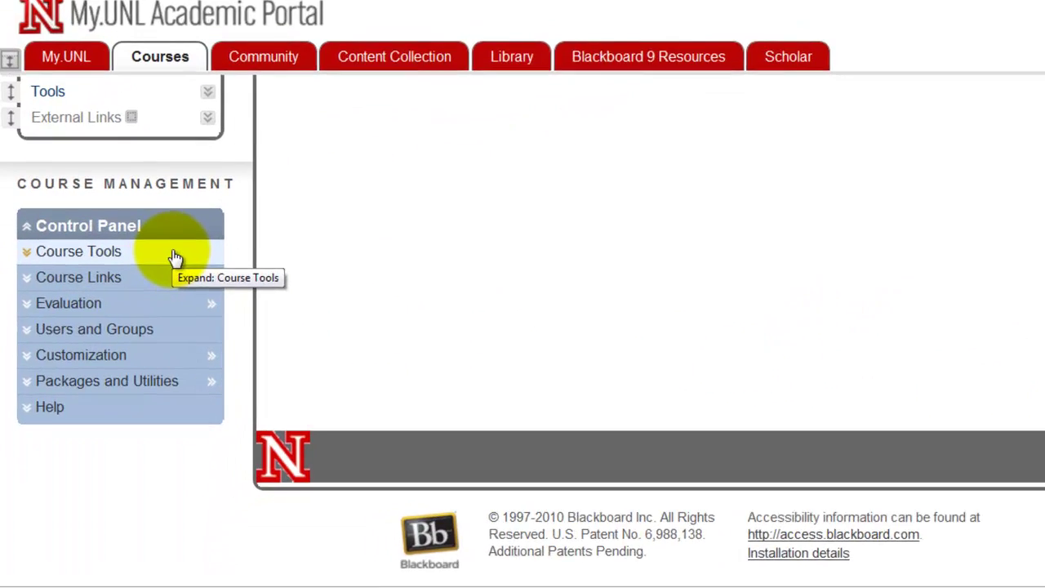
left_click(160, 286)
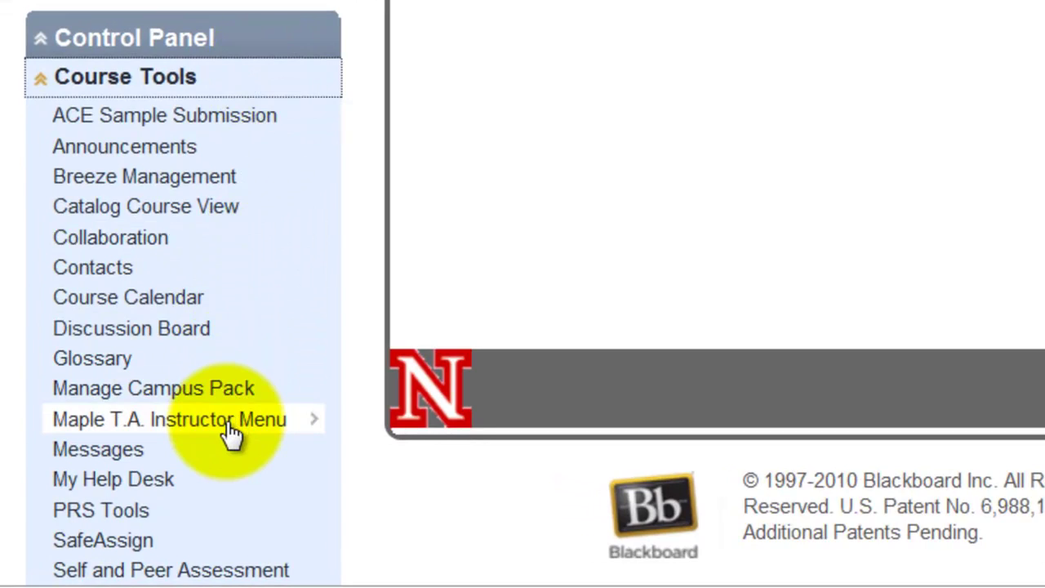
left_click(228, 421)
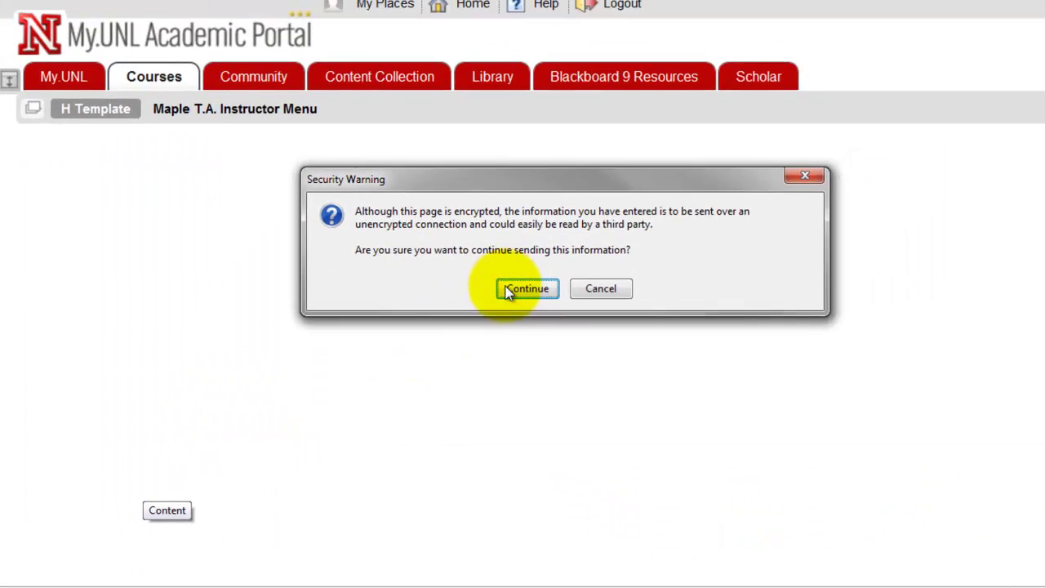
left_click(838, 110)
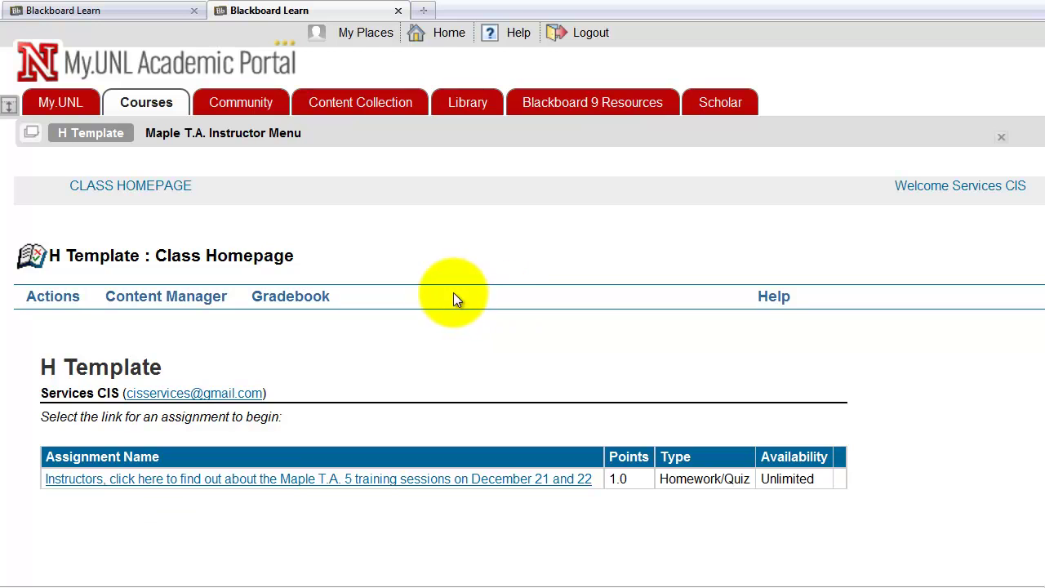
Step: Go to the User Manager and choose Roster > Import for the H Template class
mouse_move(158, 298)
mouse_move(28, 295)
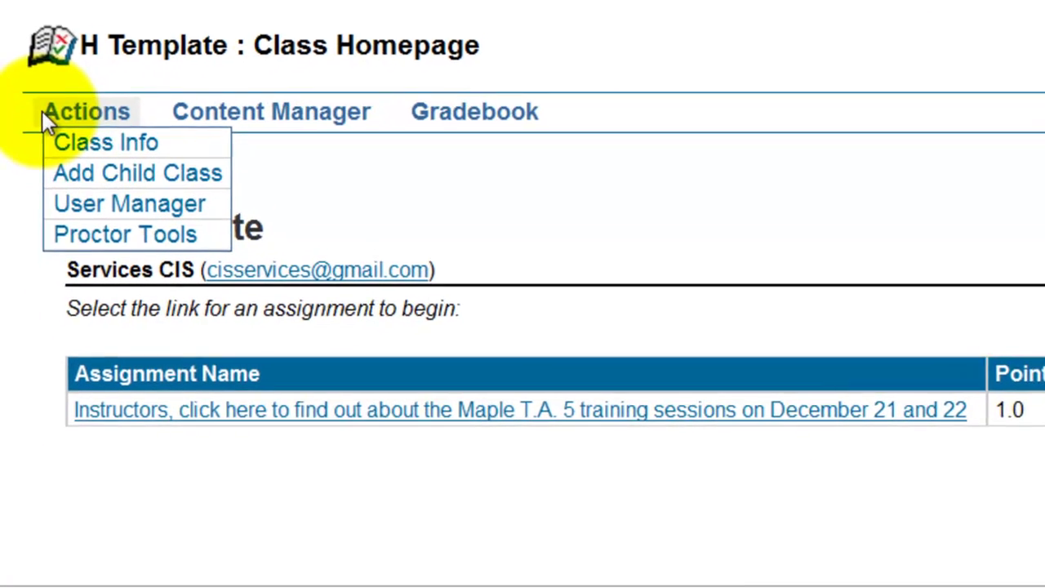
left_click(114, 207)
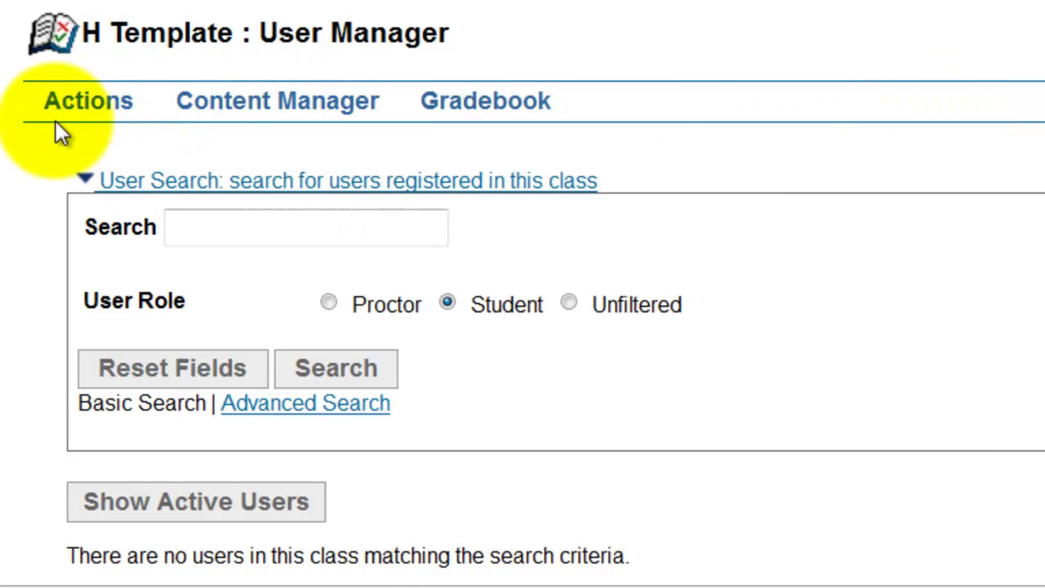
mouse_move(57, 118)
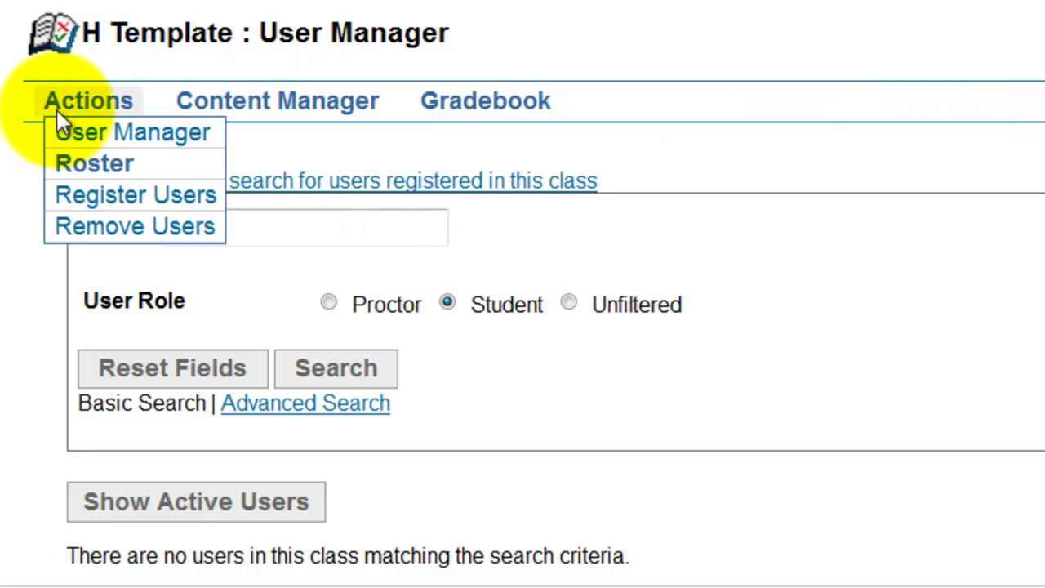
mouse_move(82, 161)
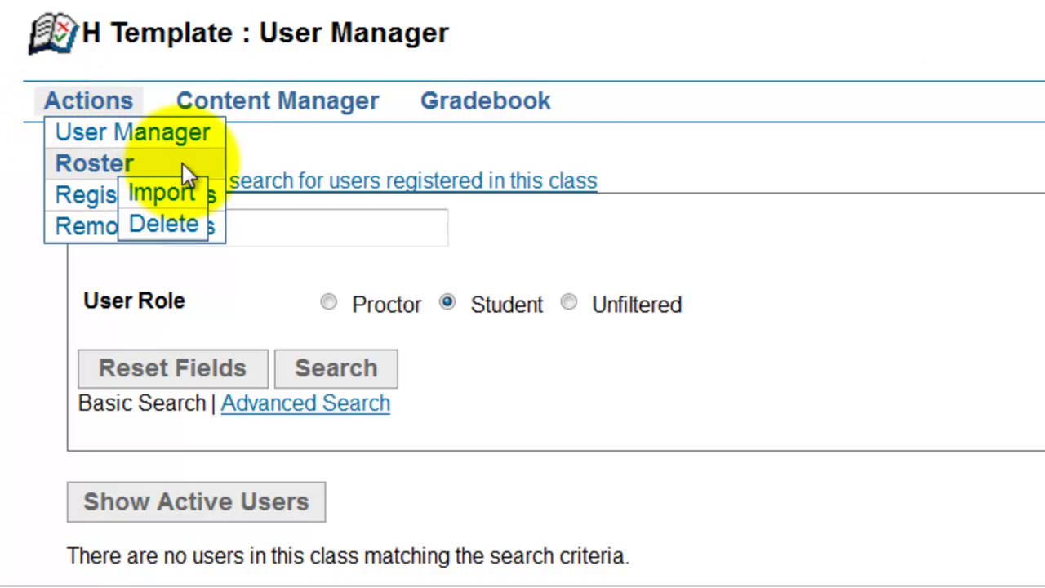
left_click(181, 195)
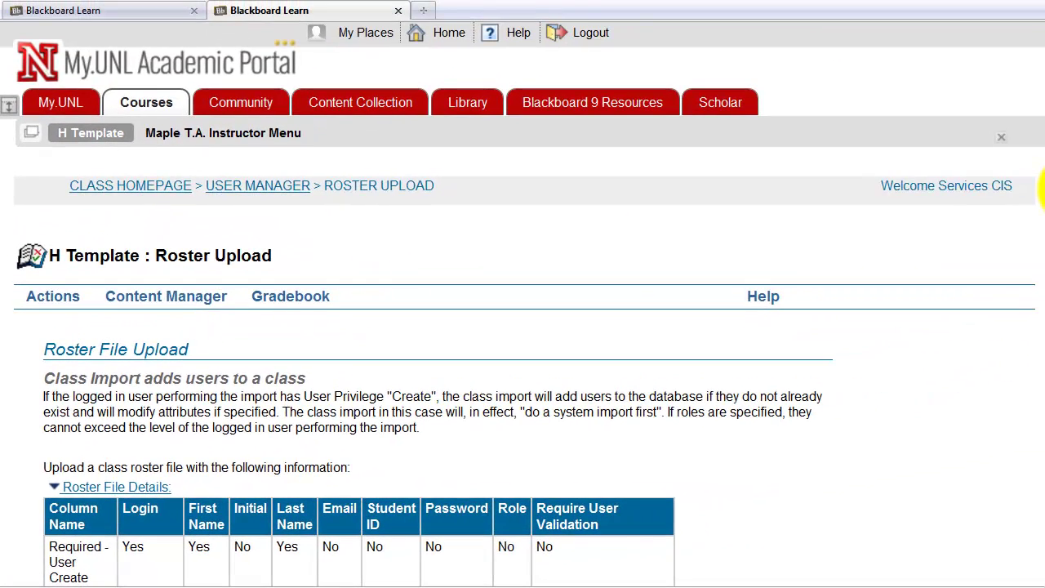
Step: Scroll down to the roster Browse field, then bring up the blank Excel workbook Book2
scroll(1028, 245, "down", 6)
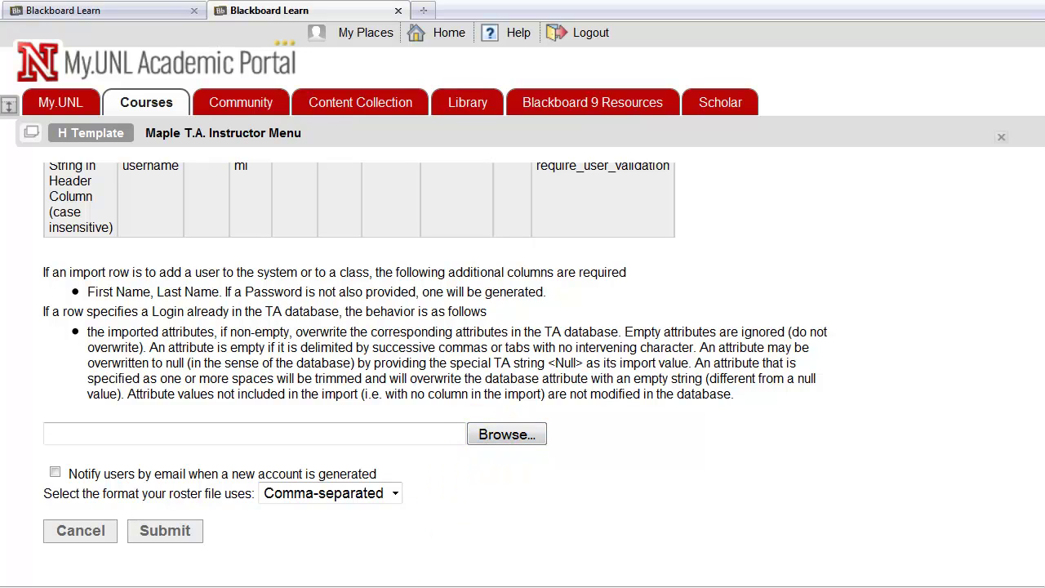
left_click(261, 583)
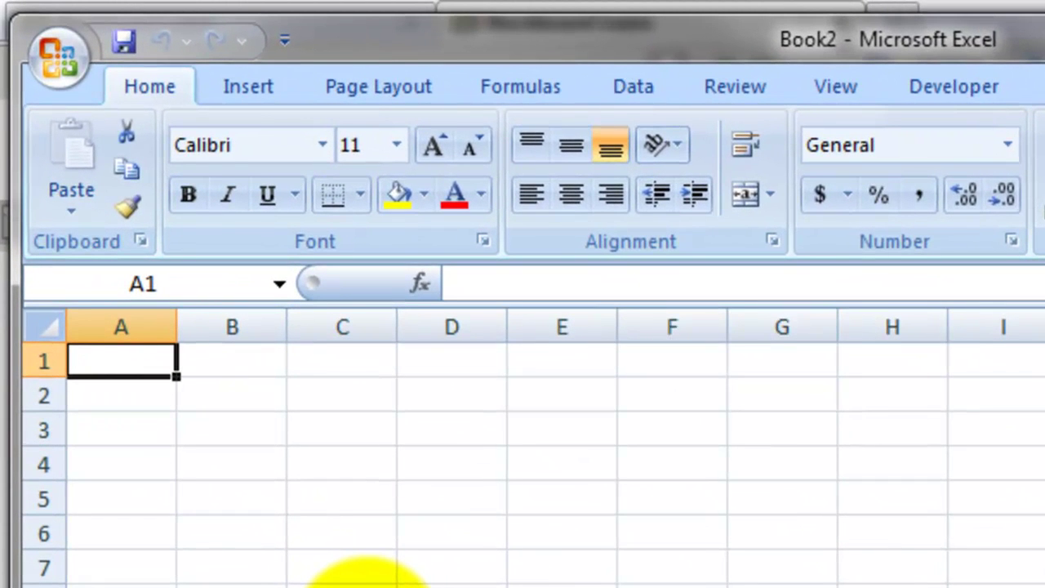
Step: Enter the headers Login in A1 and Password in B1, then switch to the Google Docs window
type("Login")
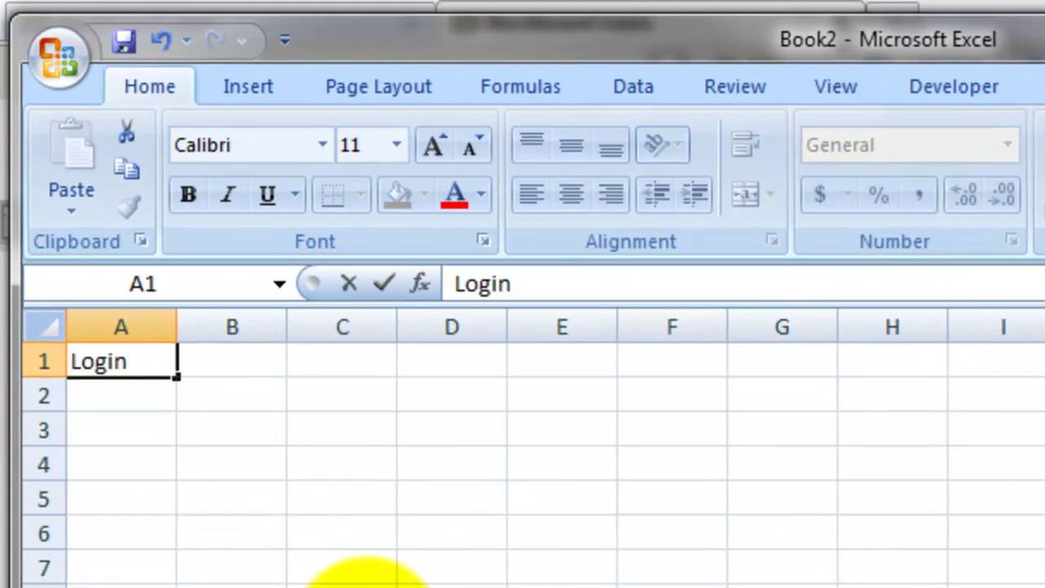
key("Tab")
type("Password")
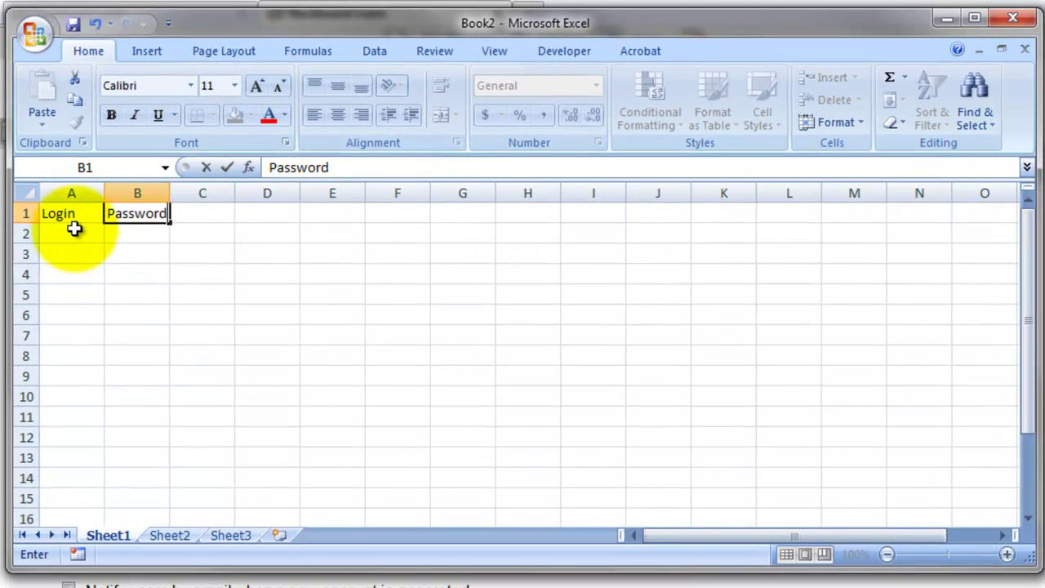
left_click(74, 230)
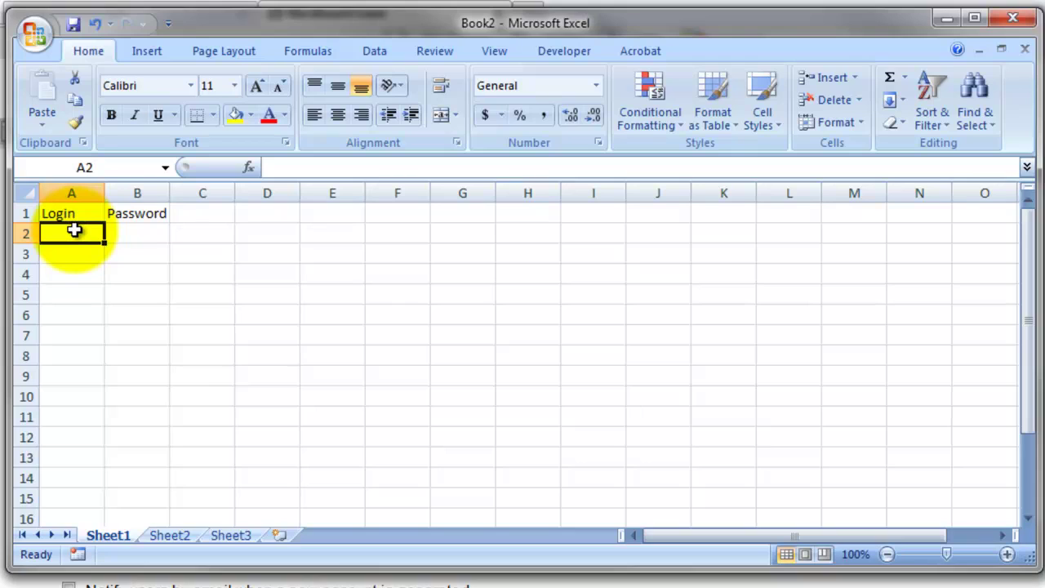
key("Tab")
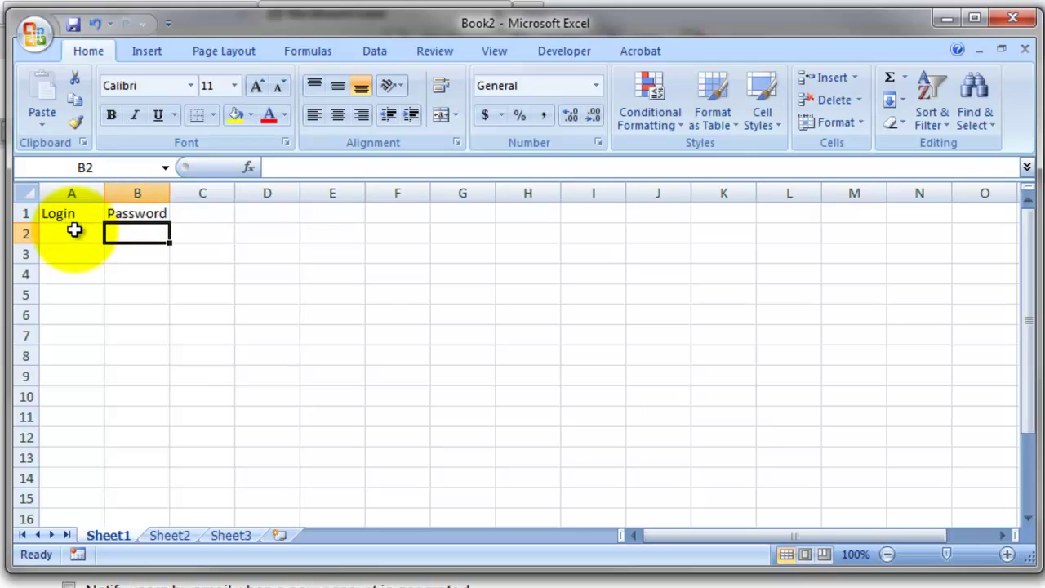
left_click(74, 230)
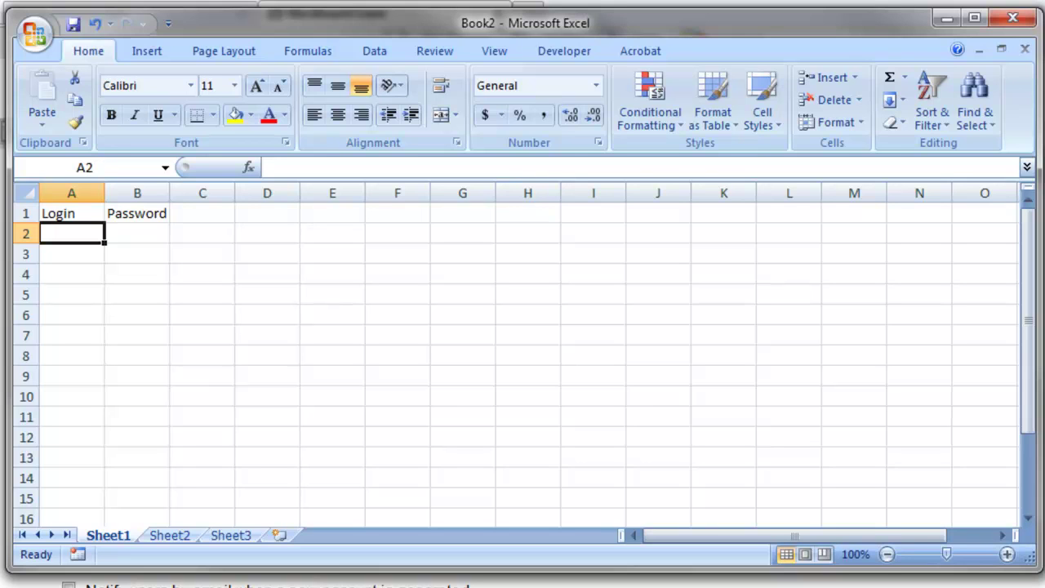
key("alt+Tab")
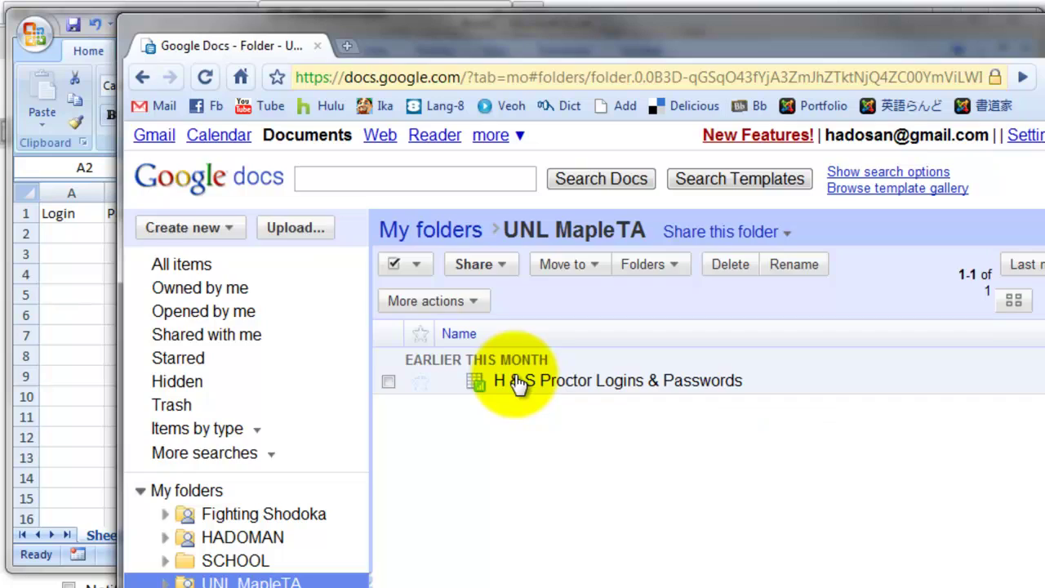
Step: Open the 'H & S Proctor Logins & Passwords' spreadsheet in the UNL MapleTA folder
left_click(518, 382)
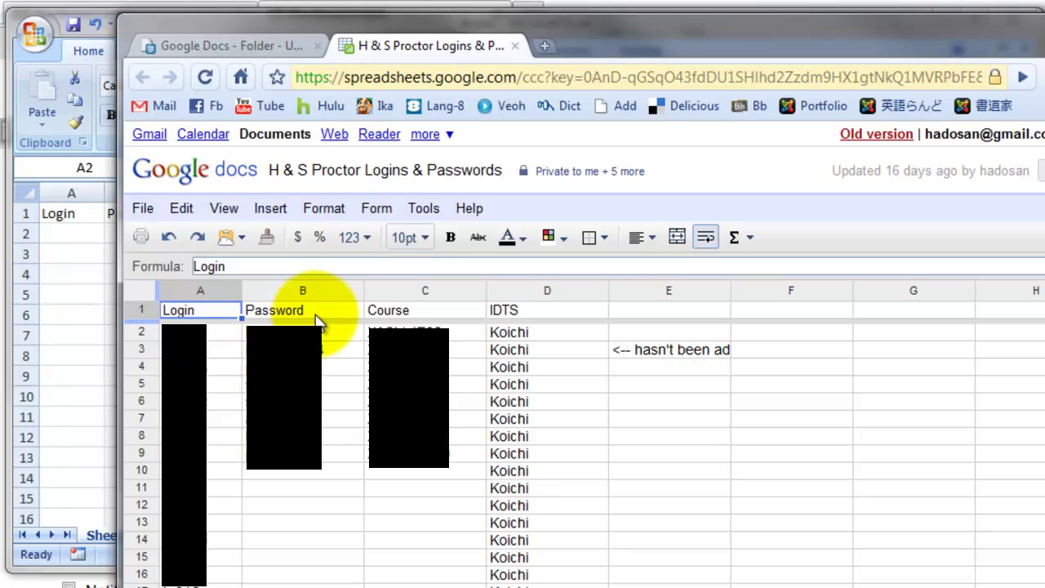
Step: Refresh the sheet, check the proctor's login and matching password, then return to Excel at A2
key("F5")
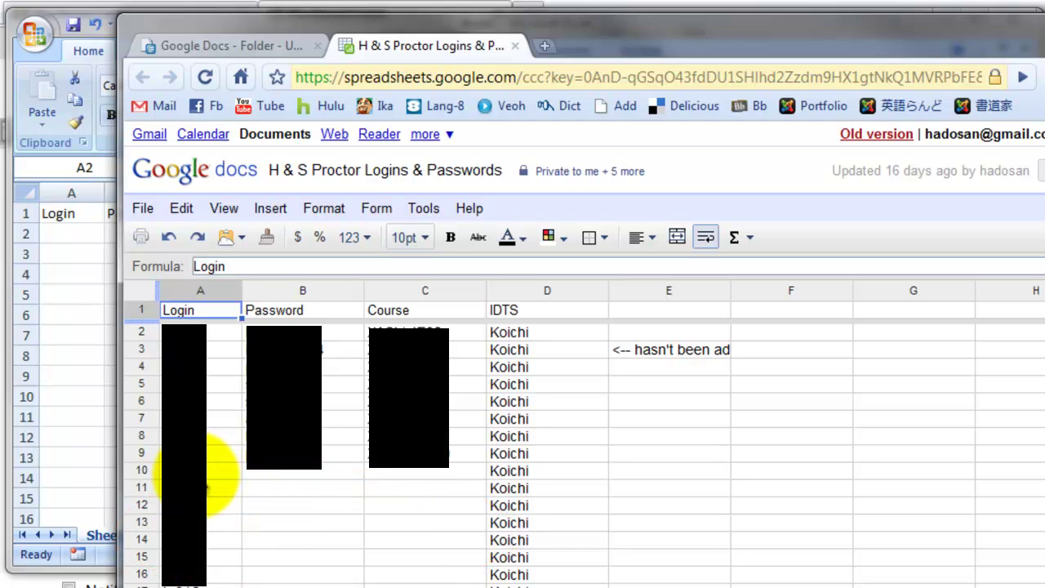
left_click(208, 469)
left_click(337, 474)
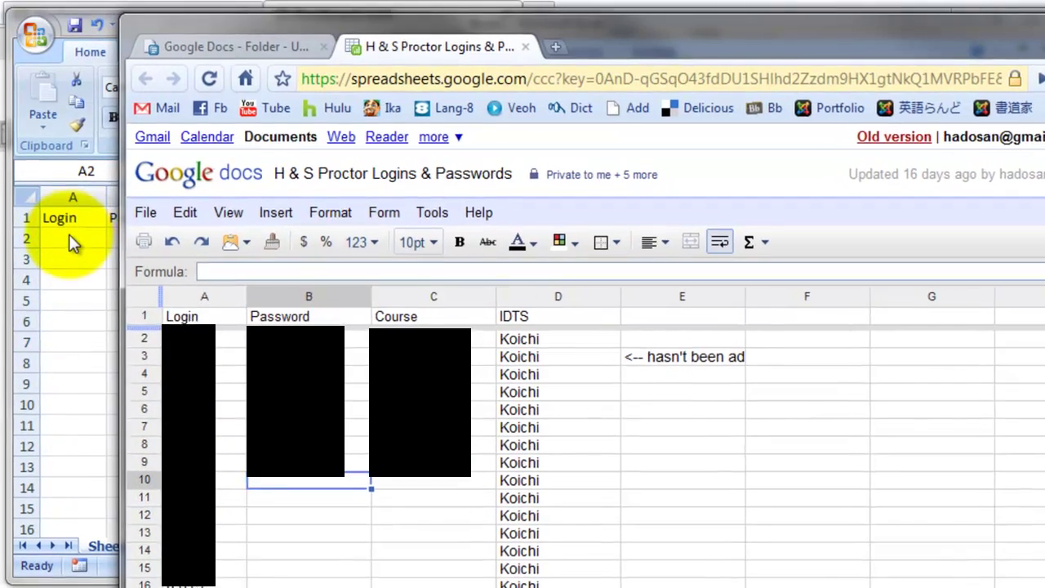
left_click(70, 242)
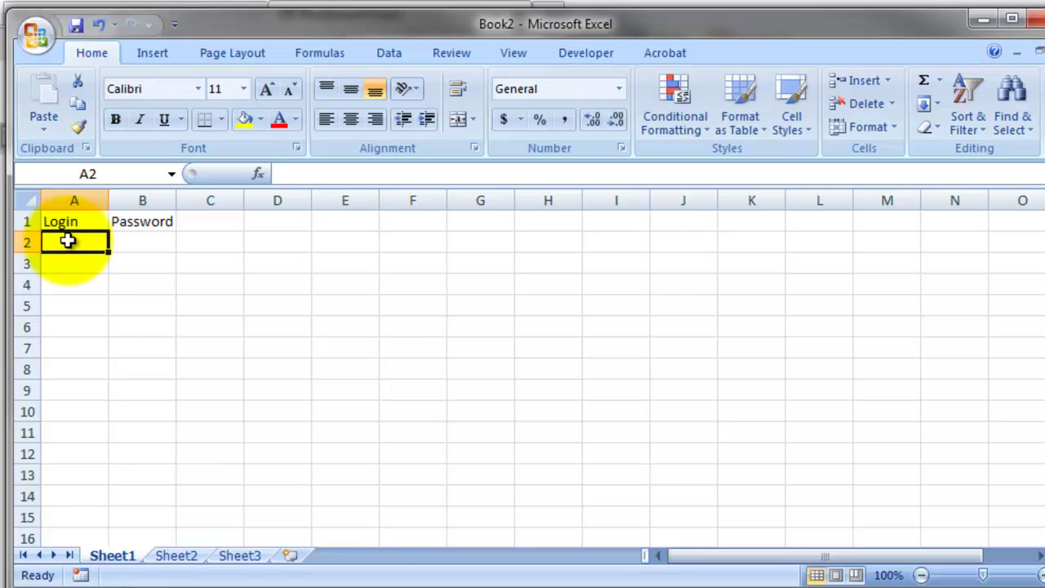
Step: Enter the proctor's login in A2 and the matching password in B2
type("admin")
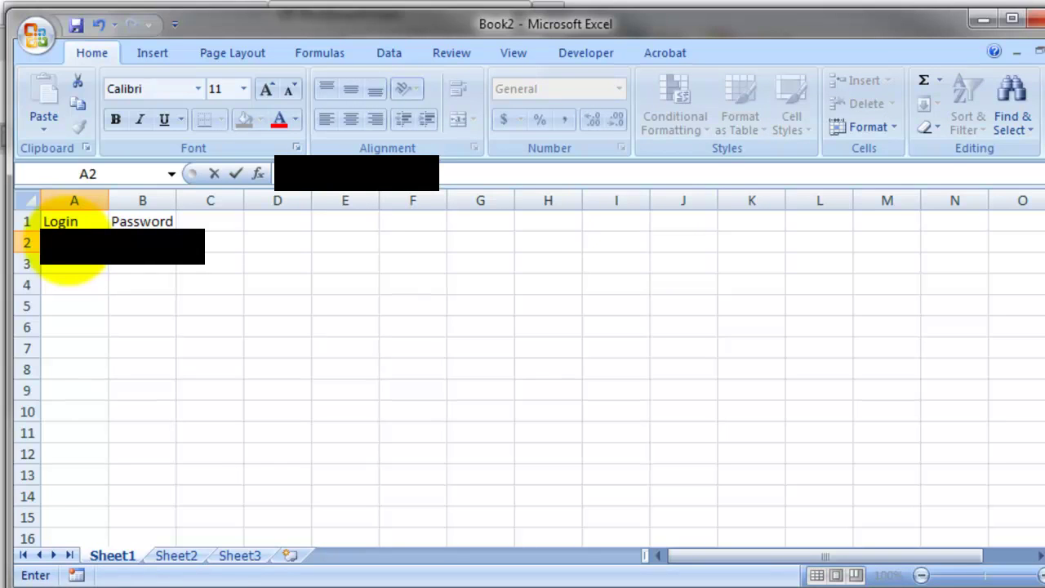
left_click(139, 249)
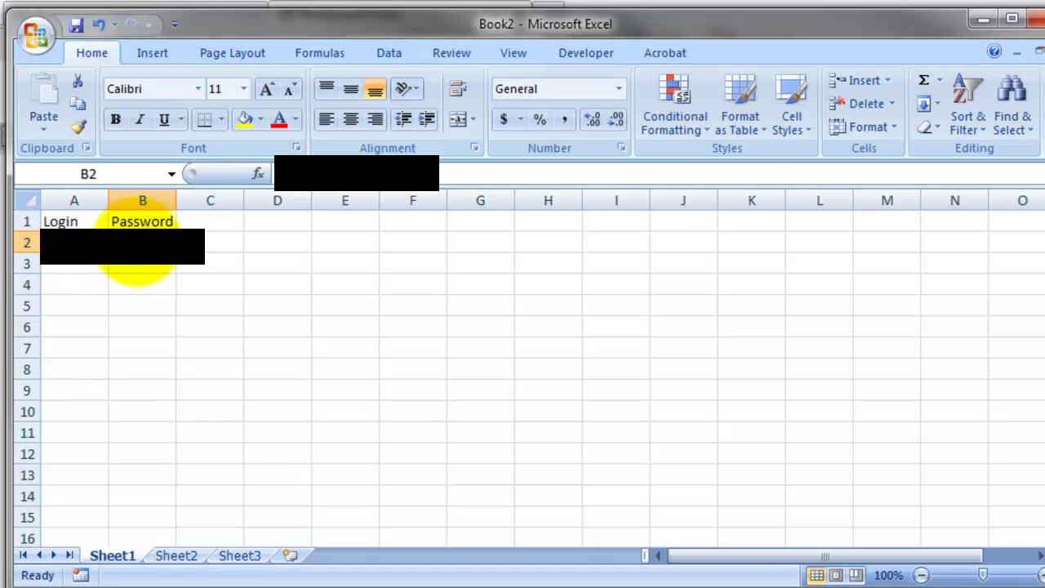
type("admin")
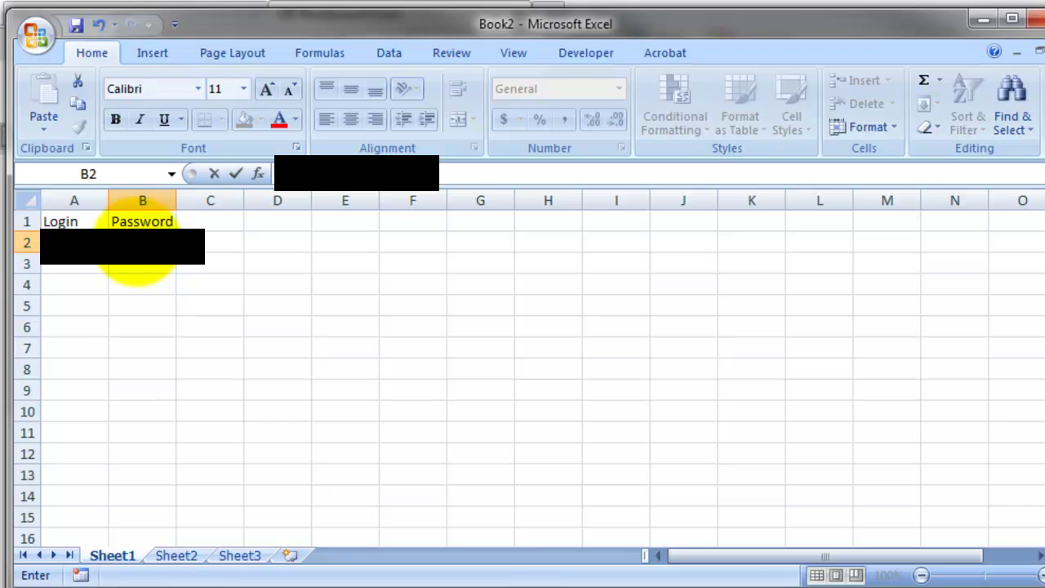
left_click(119, 269)
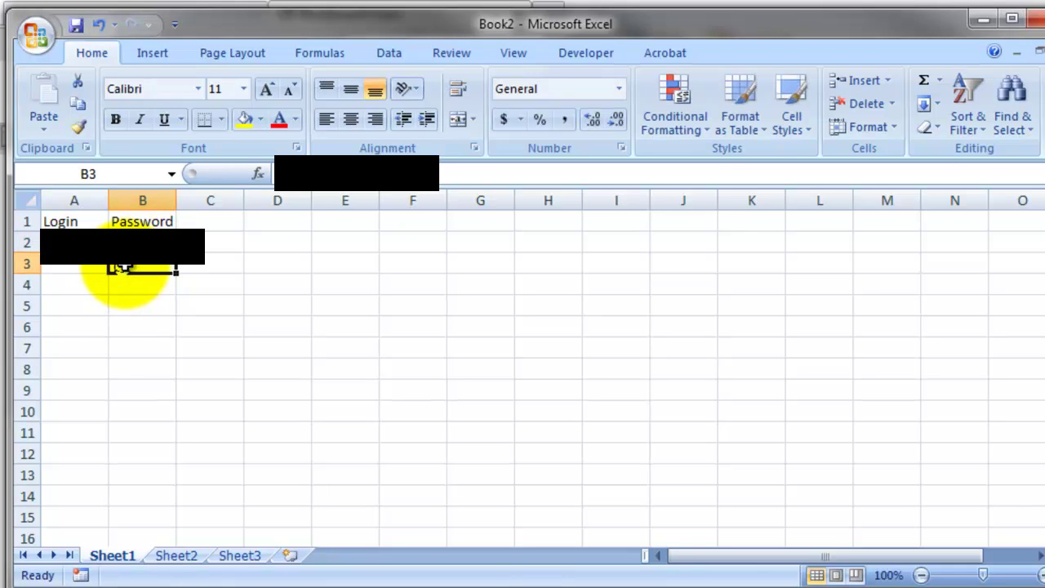
left_click(80, 236)
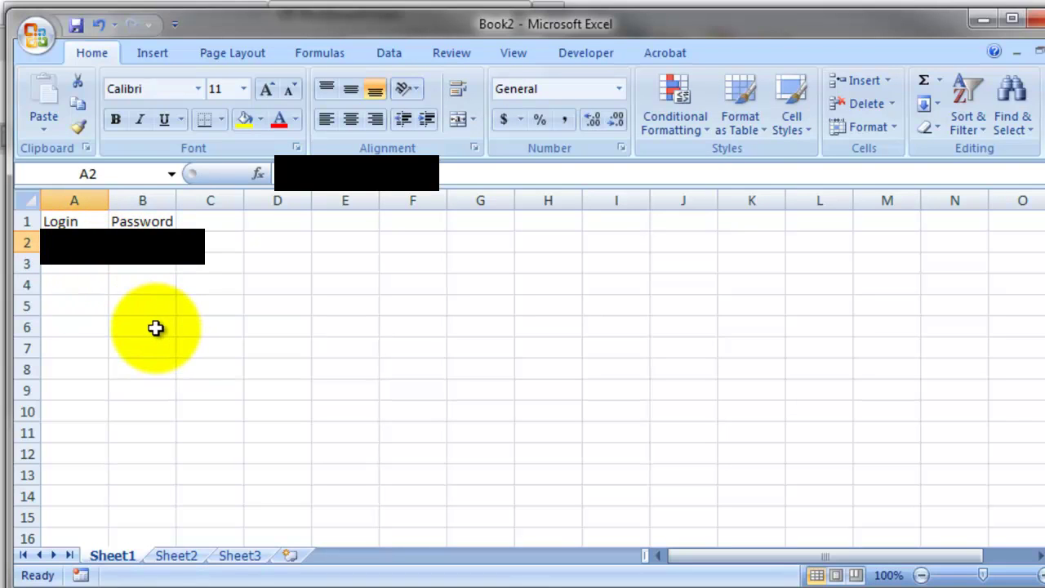
Step: Save the workbook to the Desktop as SOCI101.csv in CSV (Comma delimited) format, keeping only the active sheet
left_click(34, 32)
mouse_move(93, 222)
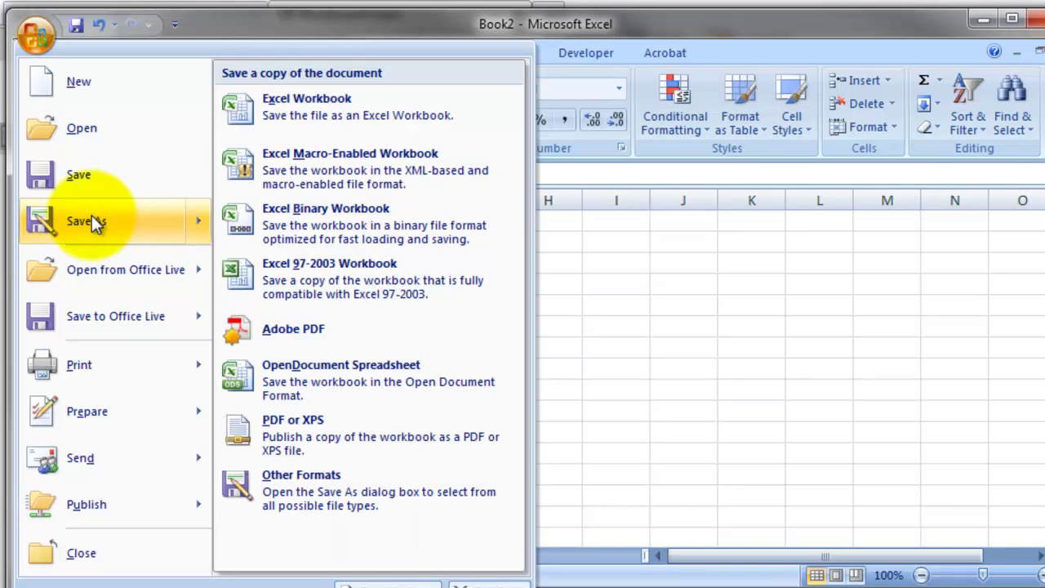
left_click(94, 222)
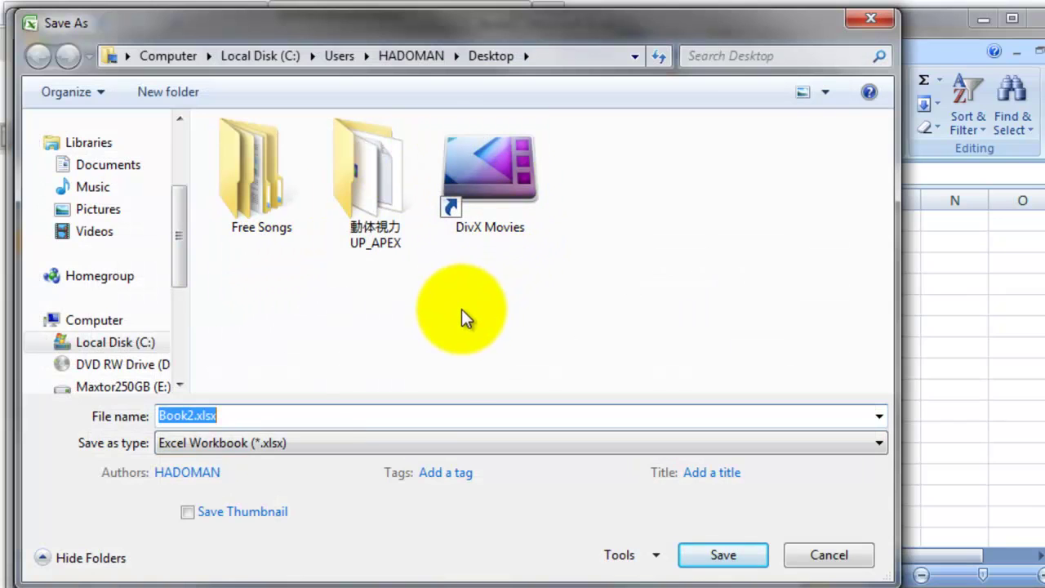
left_click(312, 444)
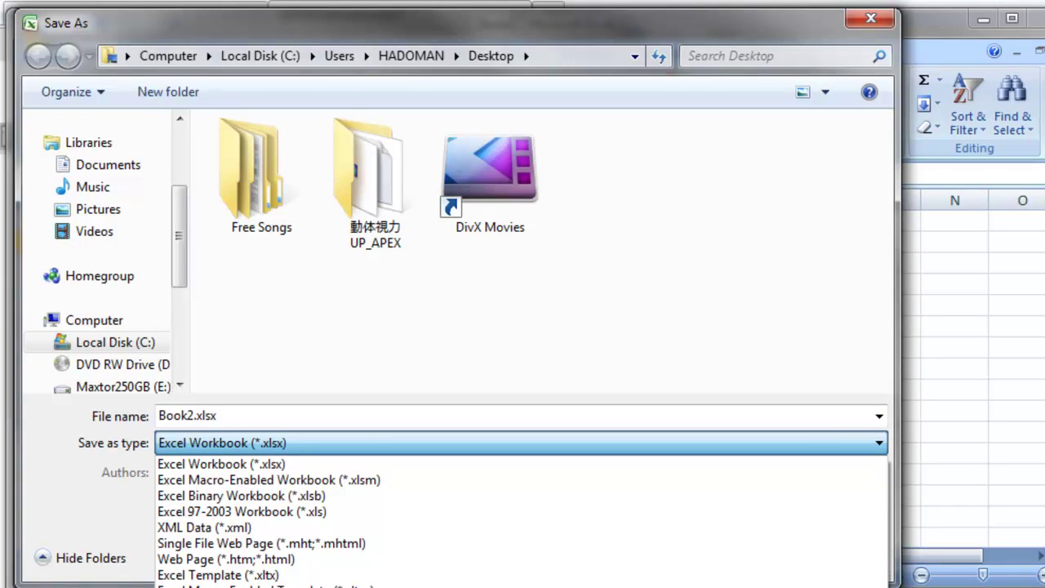
left_click(250, 441)
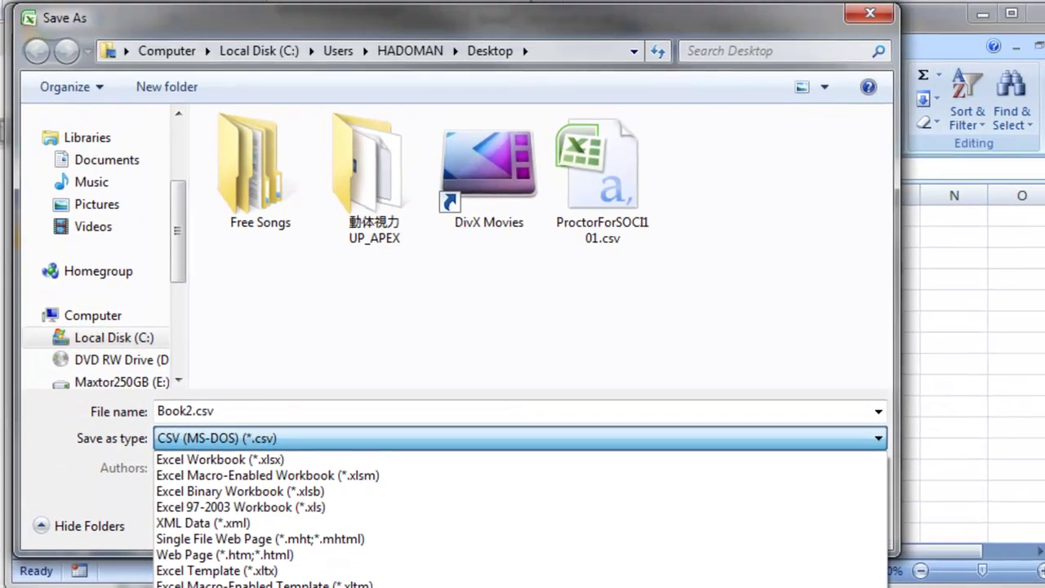
left_click(325, 479)
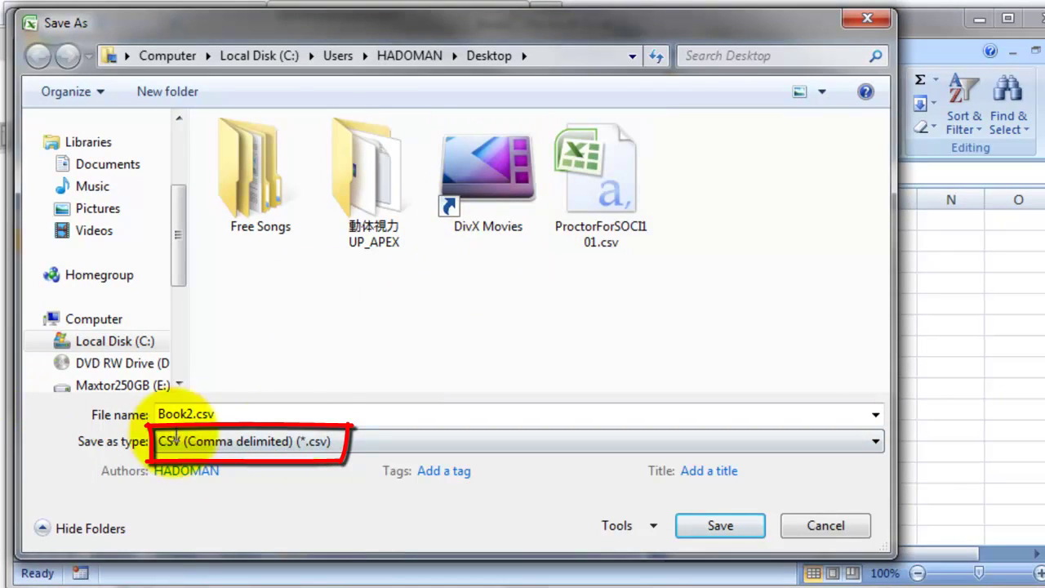
double_click(191, 414)
left_click_drag(191, 415, 98, 416)
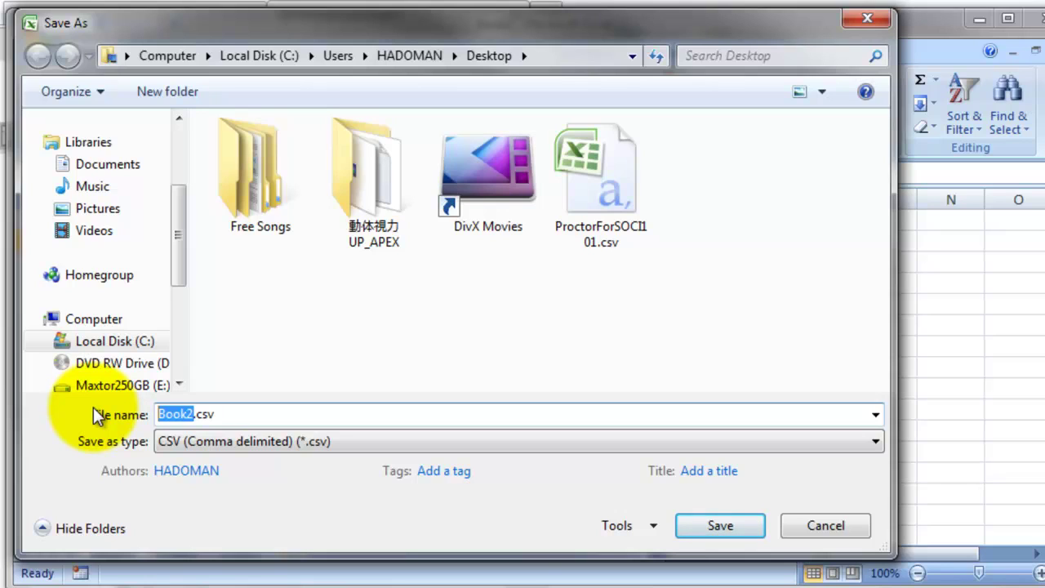
type("SOCI")
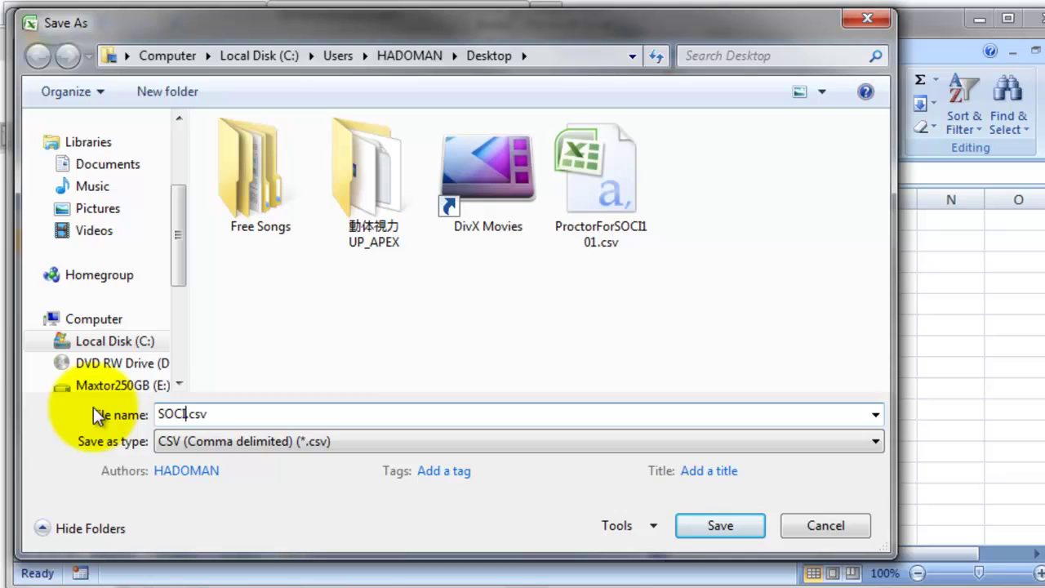
type("101")
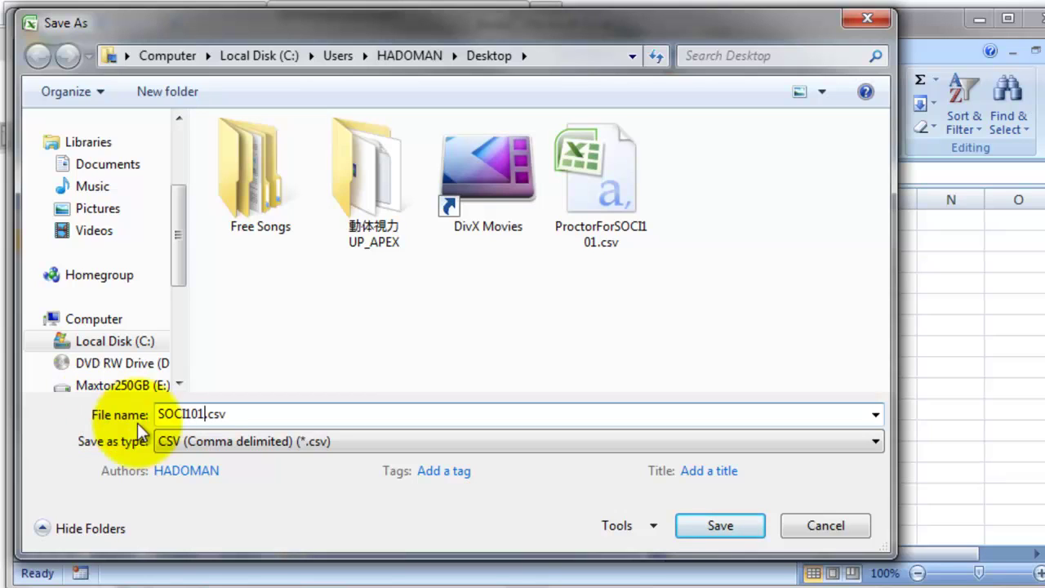
left_click(749, 524)
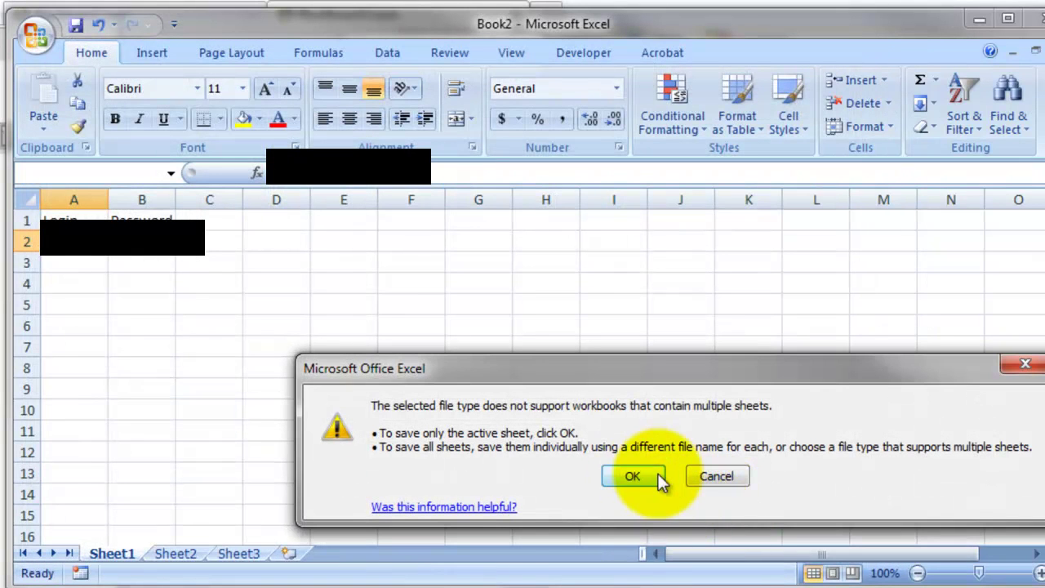
left_click(658, 475)
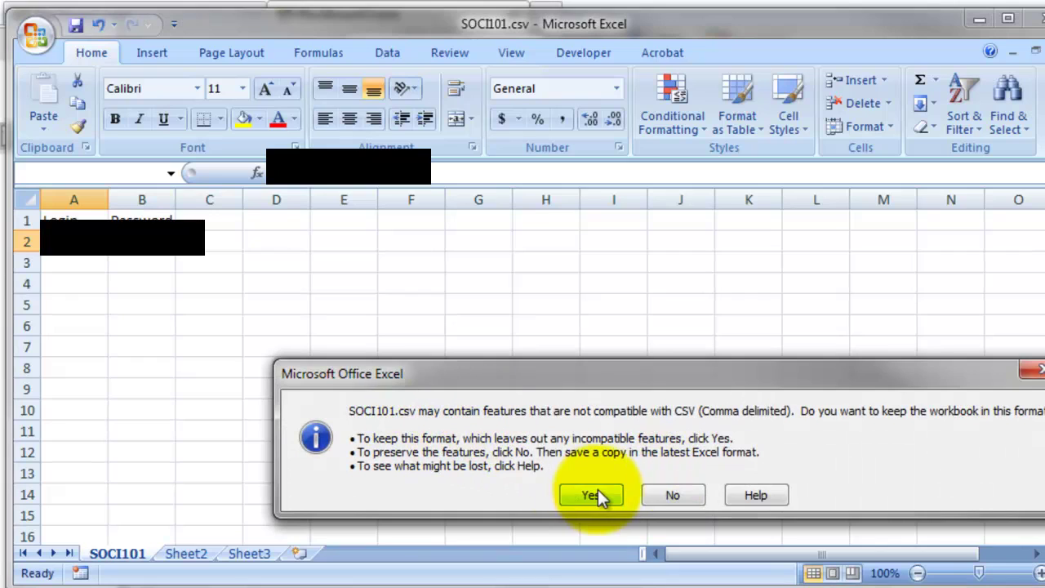
left_click(575, 492)
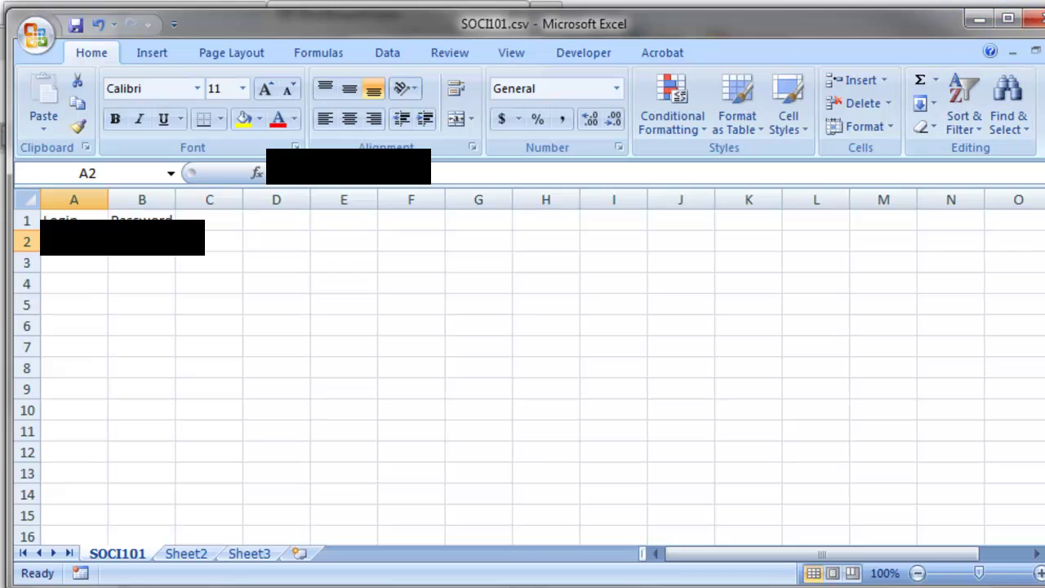
Step: Close Excel, choose SOCI101.csv from the Desktop as the roster file, and submit it for validation
left_click(1033, 18)
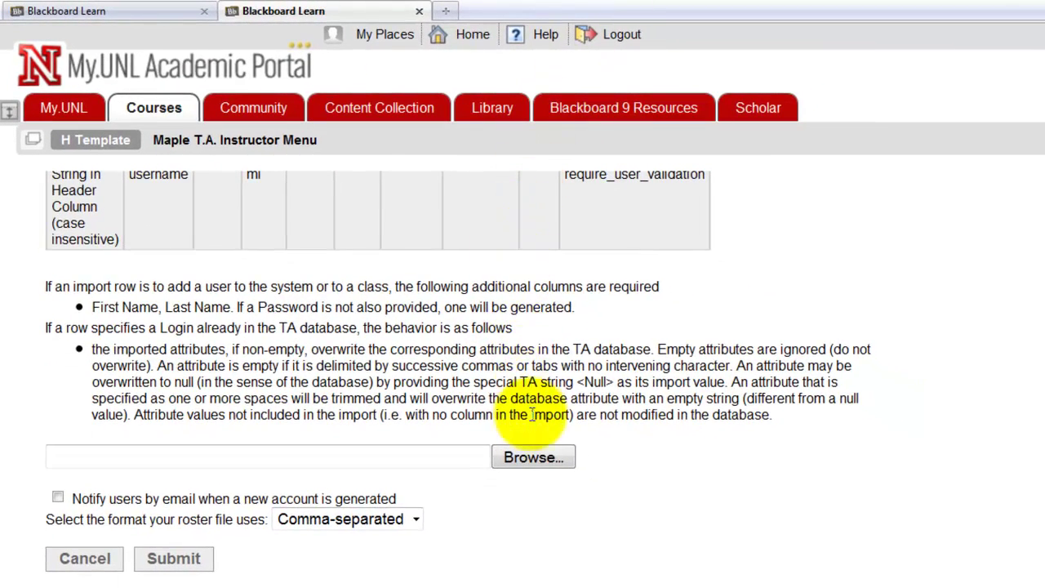
left_click(506, 458)
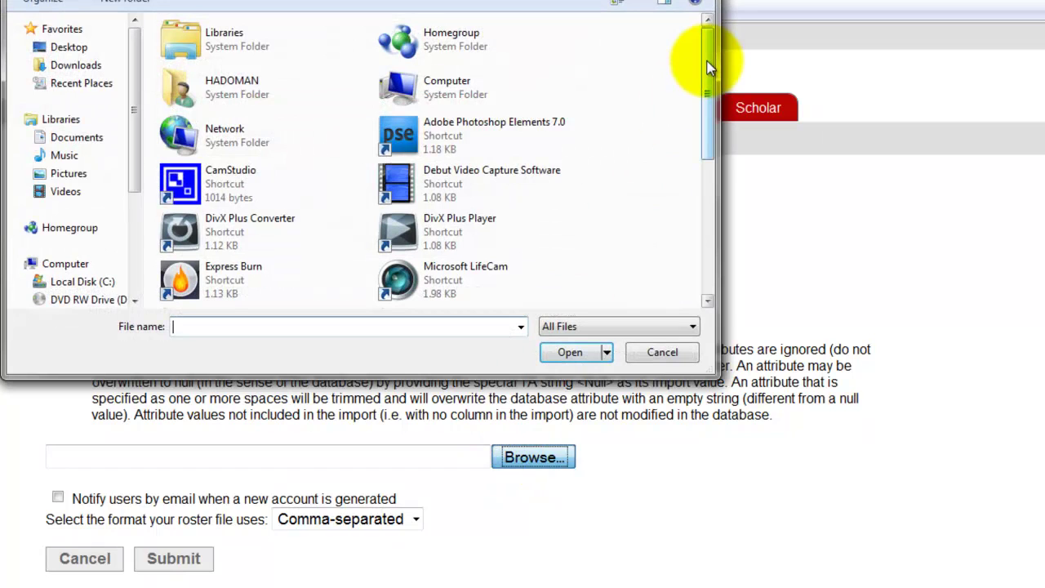
left_click_drag(699, 65, 692, 211)
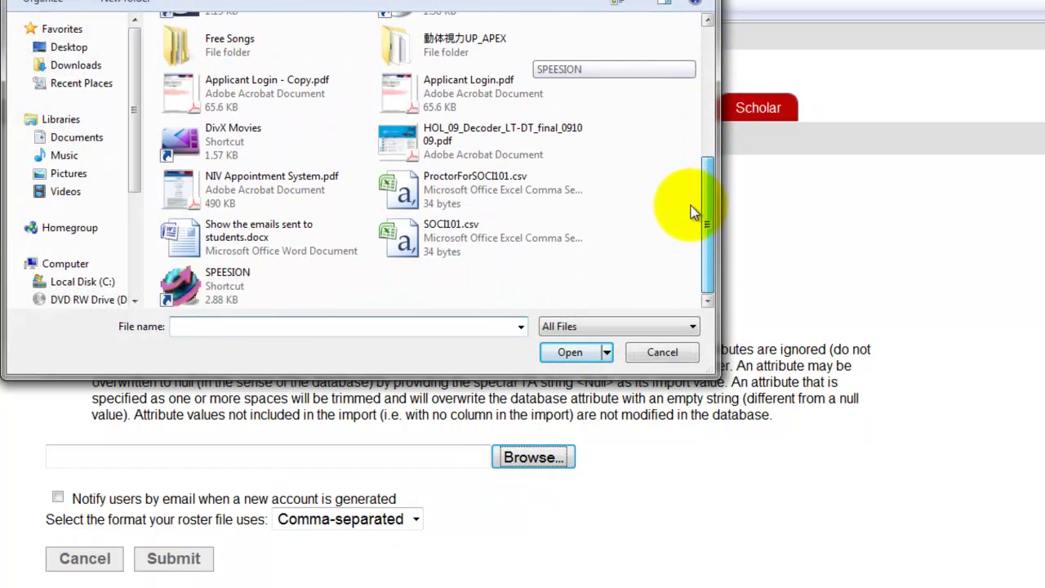
double_click(400, 223)
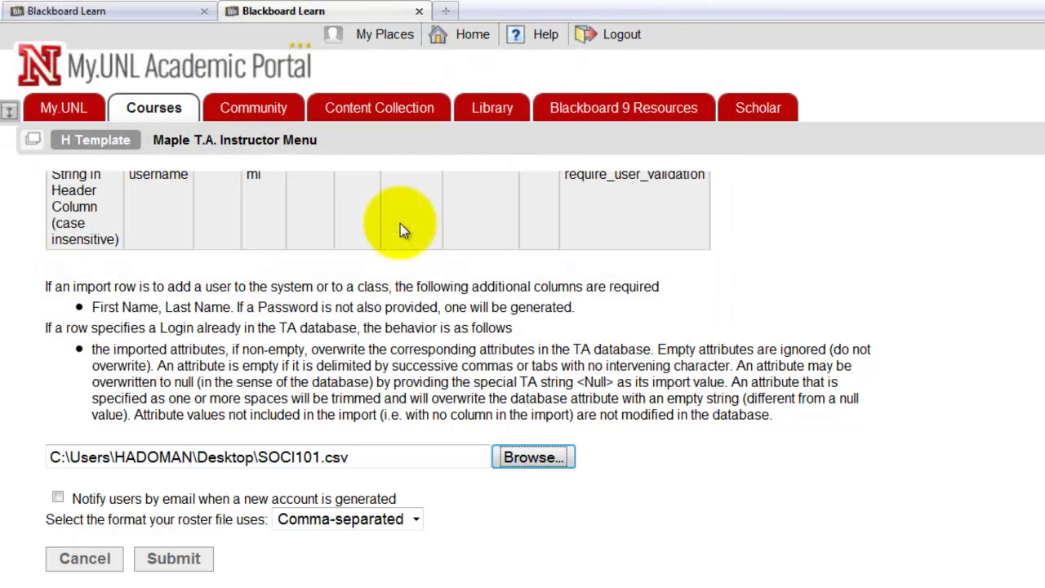
left_click(169, 566)
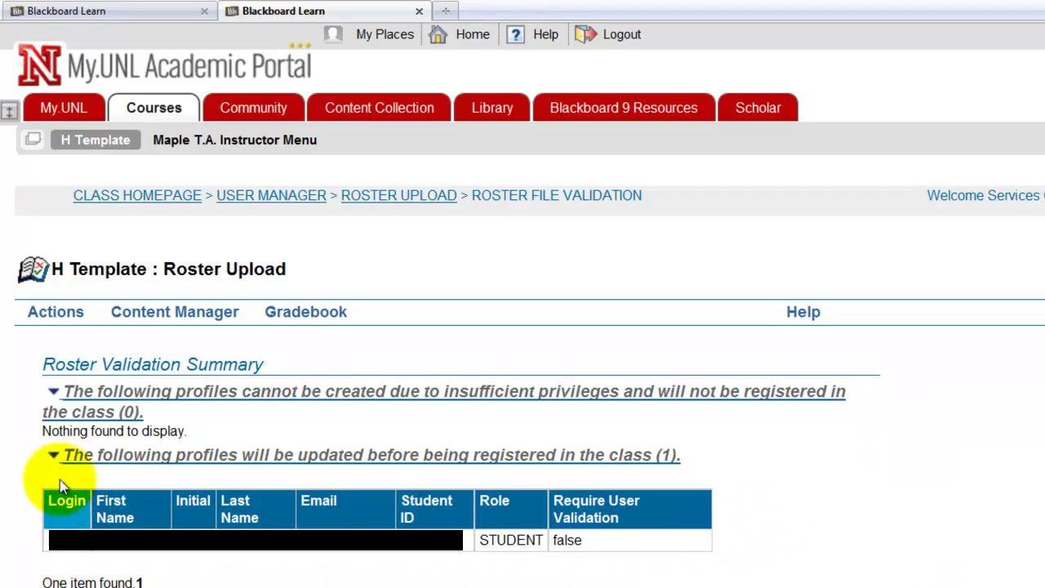
scroll(51, 420, "down", 1)
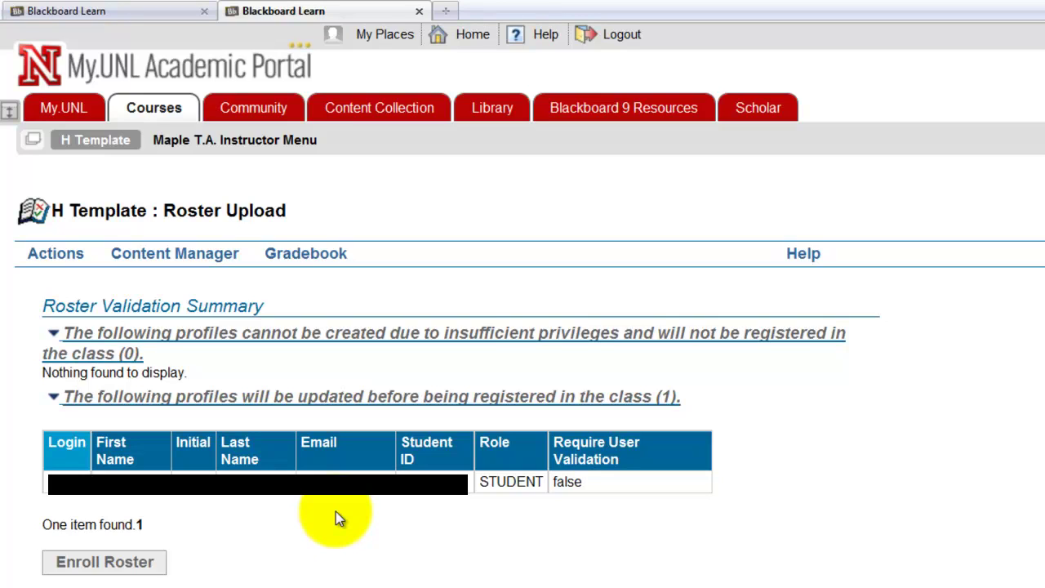
Step: Enroll the validated SOCI101.csv roster into the H Template class
left_click(96, 562)
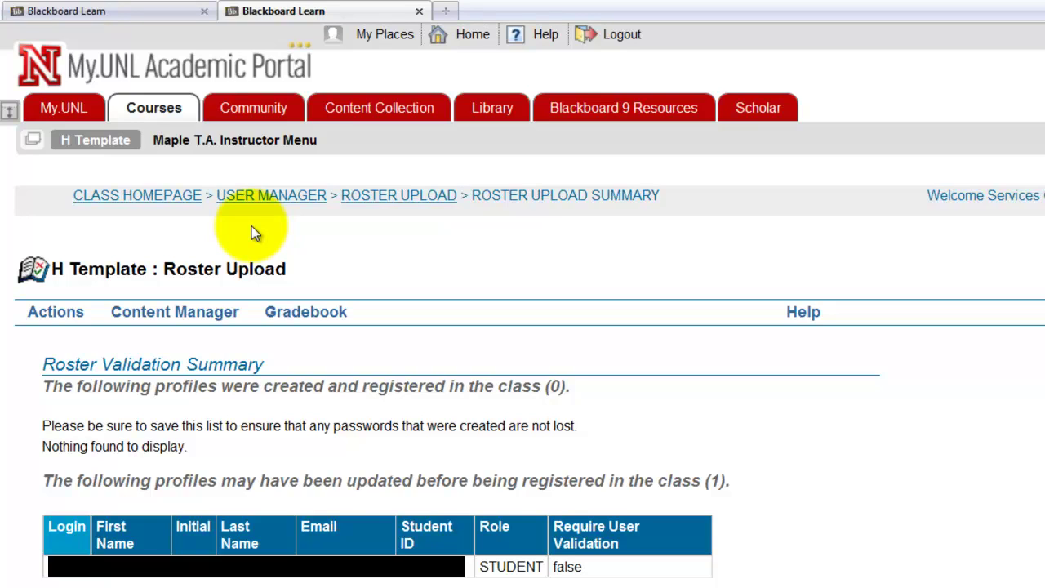
Step: From the course list, open the INTRO TO SOCIOLOGY SOCI101X SEC 900 FALL 2010 course in a new tab
left_click(172, 11)
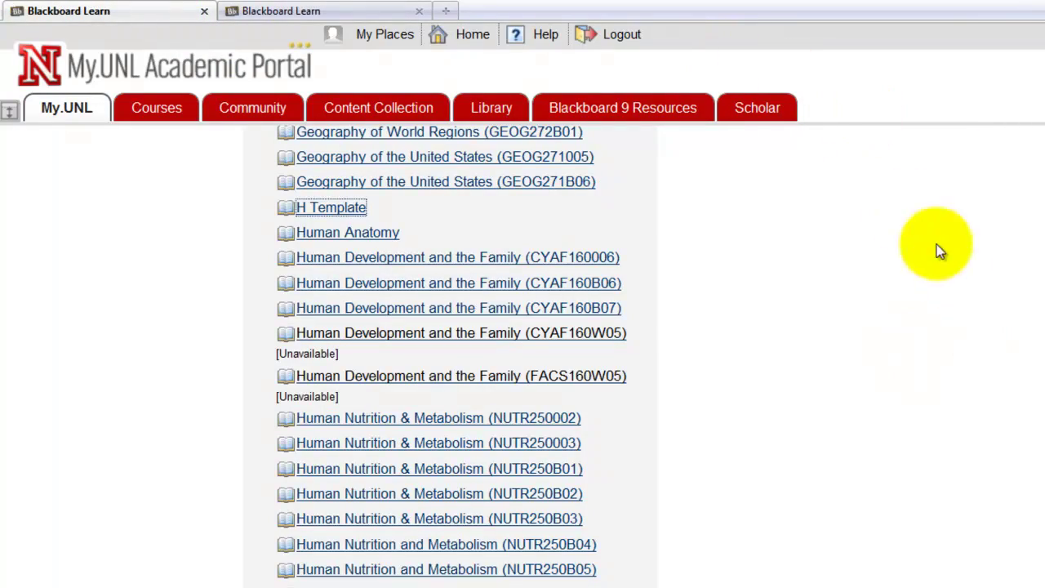
scroll(449, 351, "down", 1)
scroll(449, 351, "up", 20)
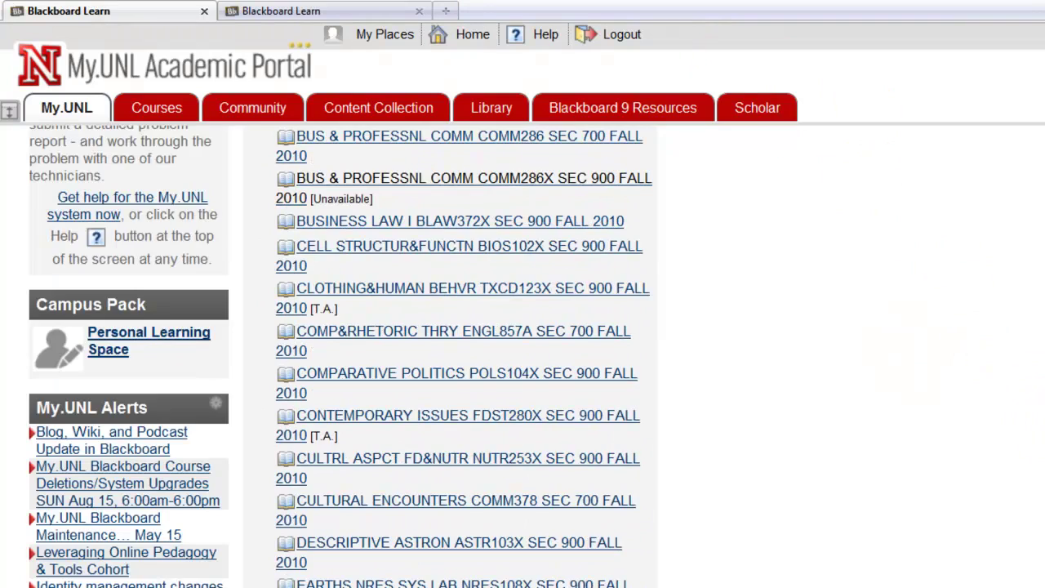
scroll(709, 365, "down", 17)
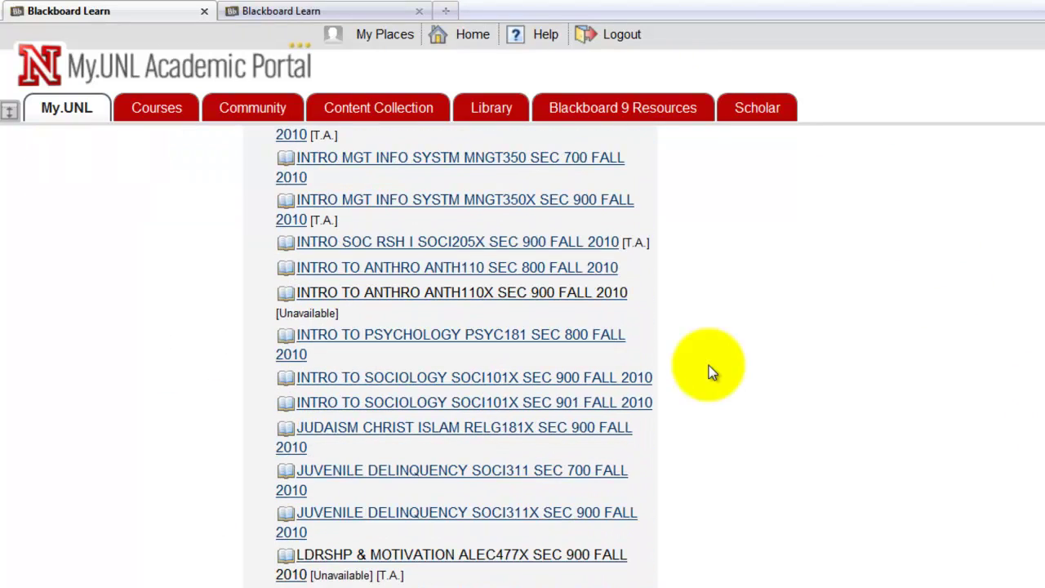
right_click(432, 382)
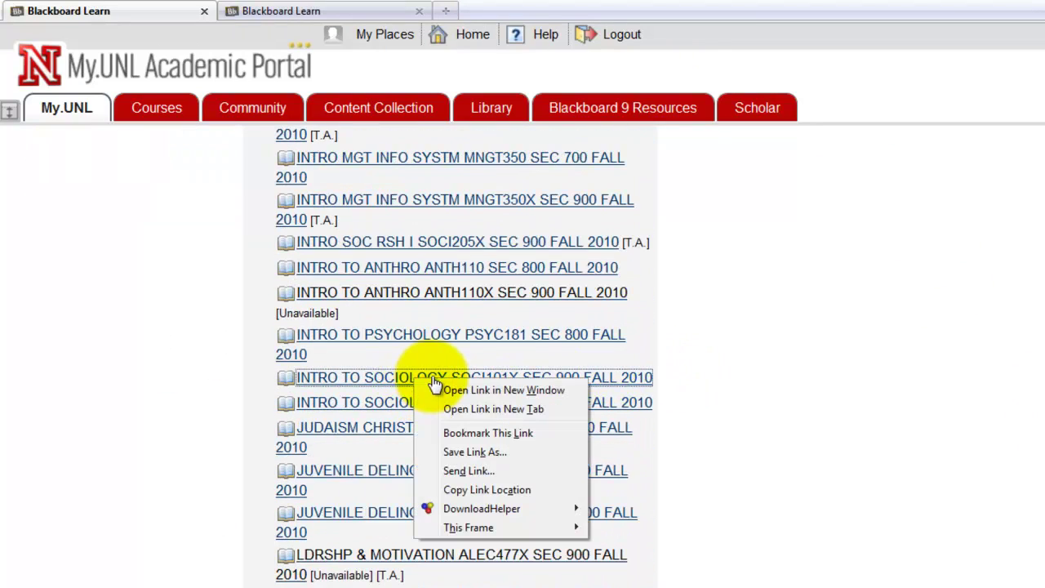
left_click(489, 408)
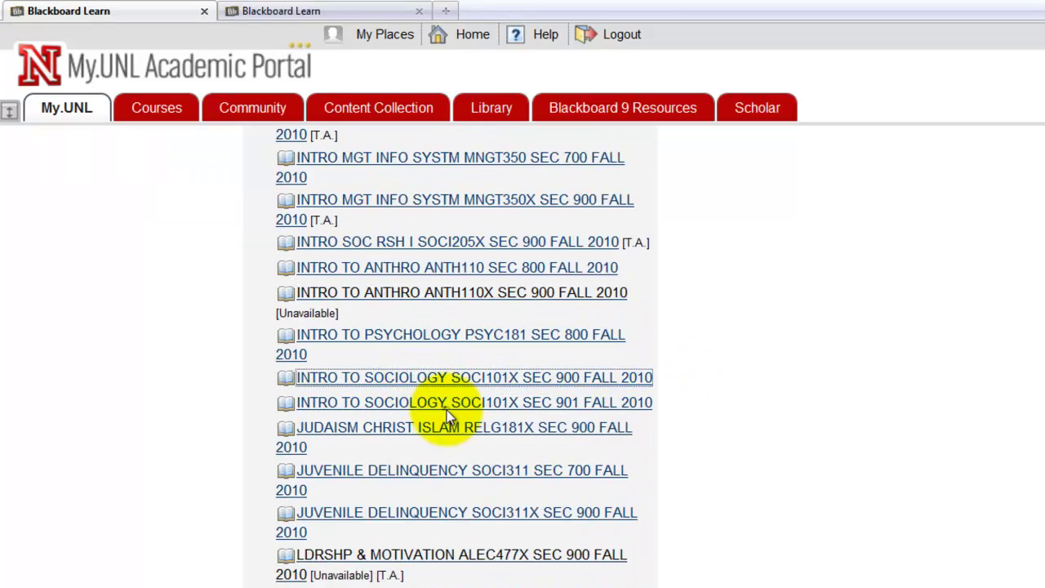
left_click(391, 15)
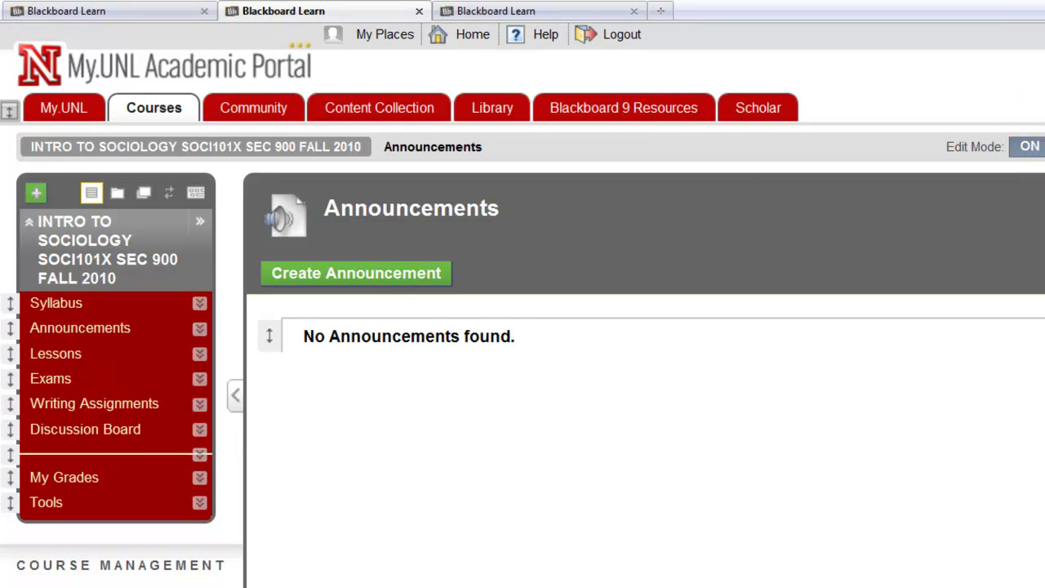
Step: Launch the Maple T.A. Instructor Menu from Course Tools, past the security warning, to its class homepage
scroll(522, 356, "down", 1)
scroll(303, 233, "down", 5)
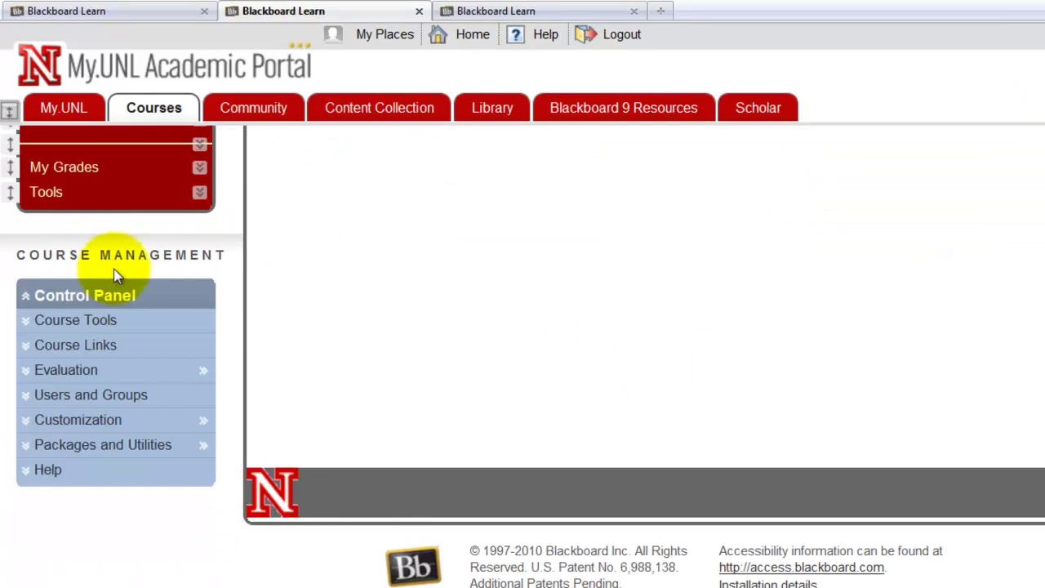
left_click(135, 321)
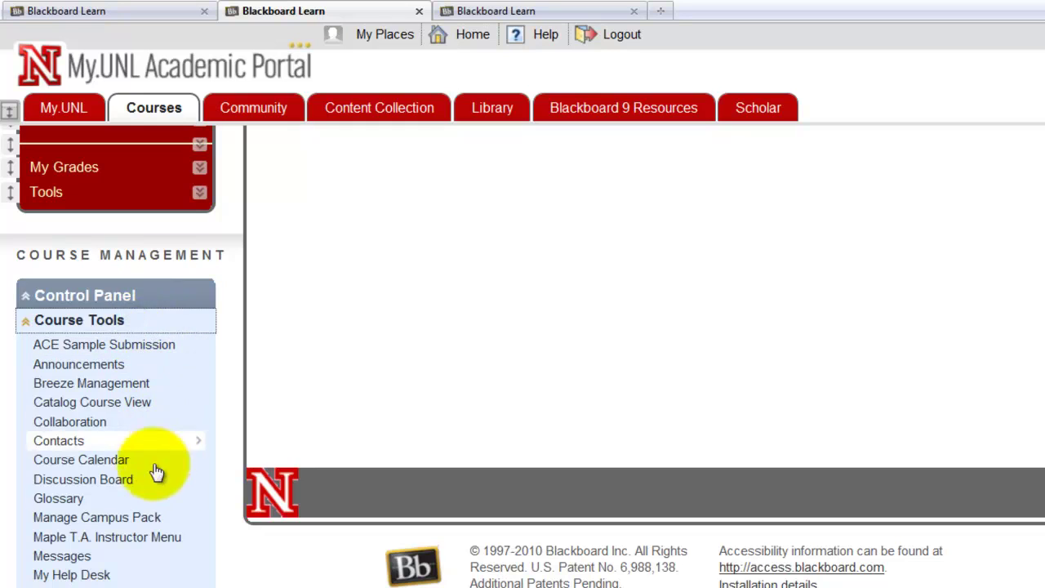
left_click(190, 537)
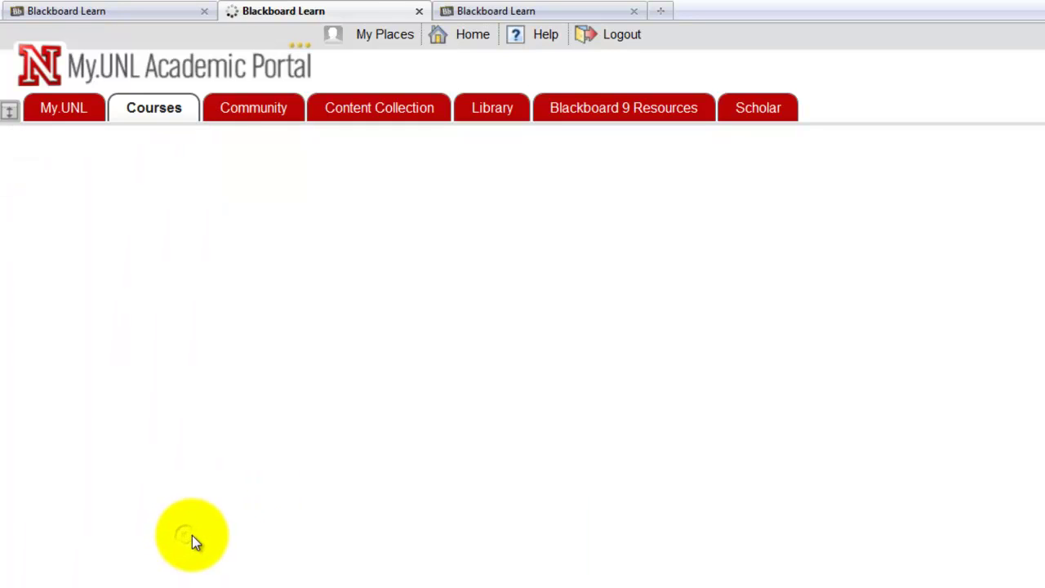
left_click(505, 321)
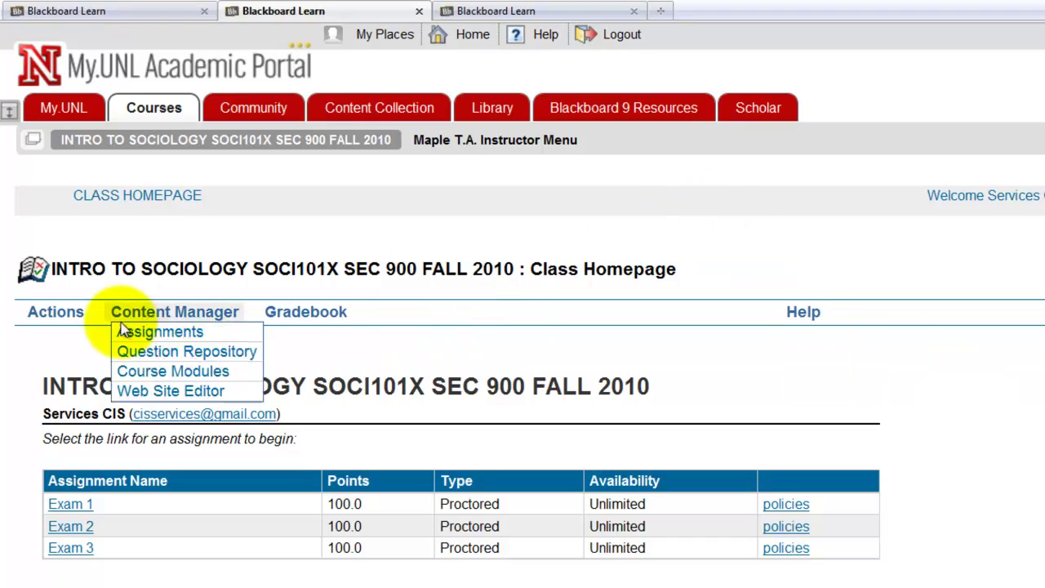
Step: Go to the User Manager for SOCI101X SEC 900 via the Actions menu, then reopen Actions
mouse_move(49, 325)
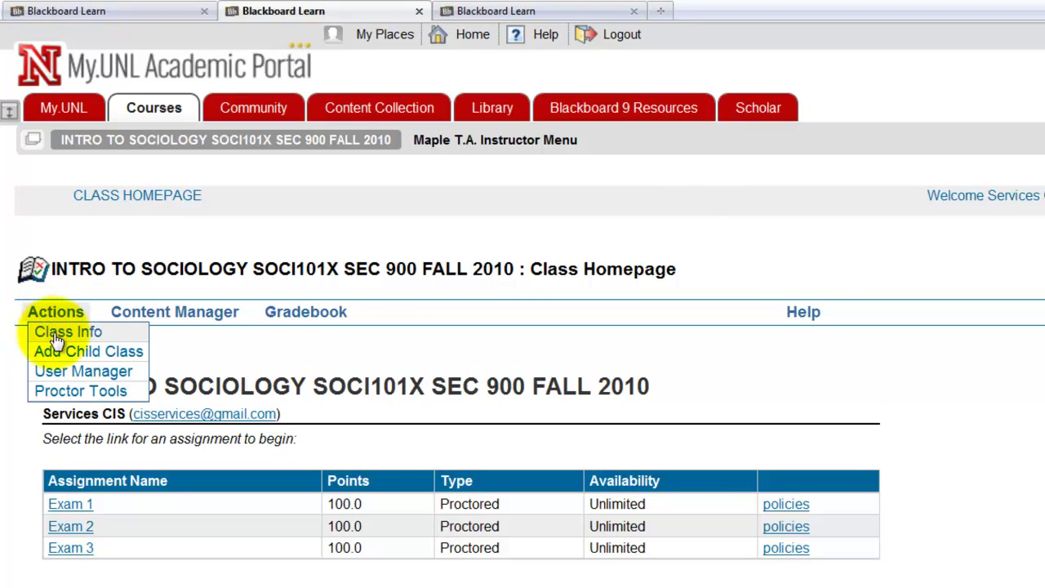
left_click(78, 372)
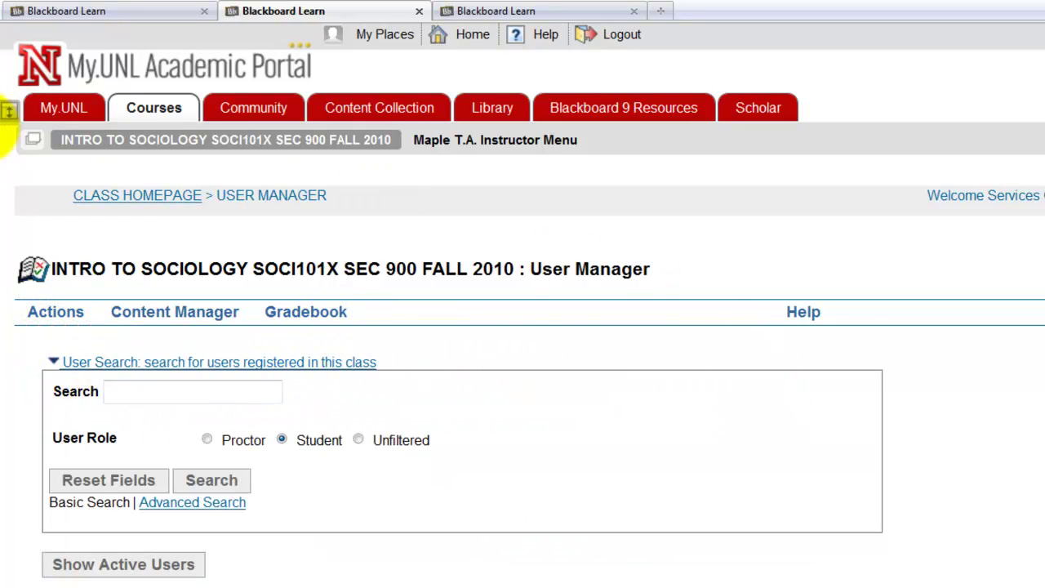
left_click(51, 310)
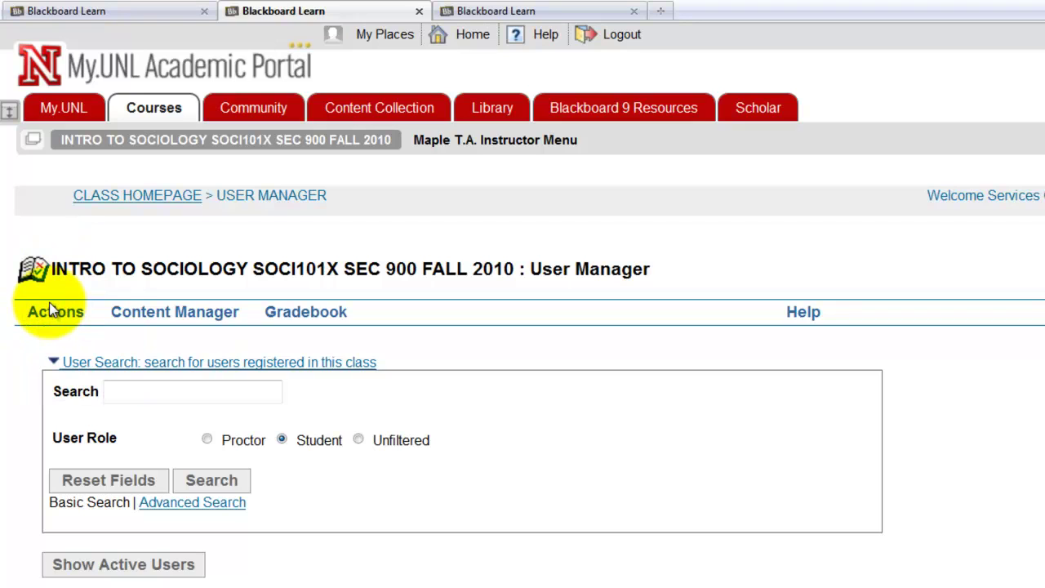
left_click(52, 311)
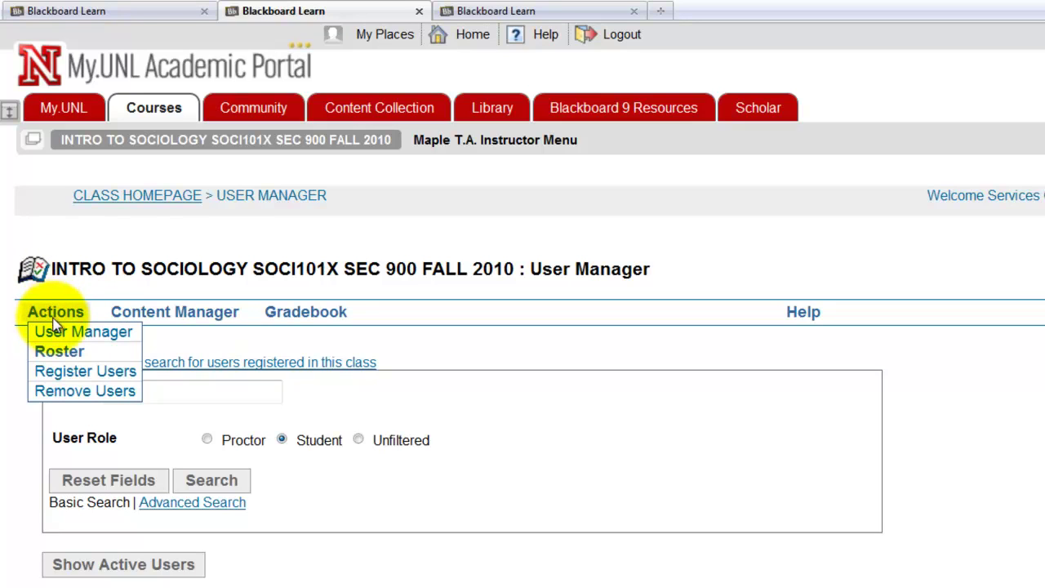
Step: On Register Users, search User Login for the proctor's login and scroll to the single matching user
left_click(88, 375)
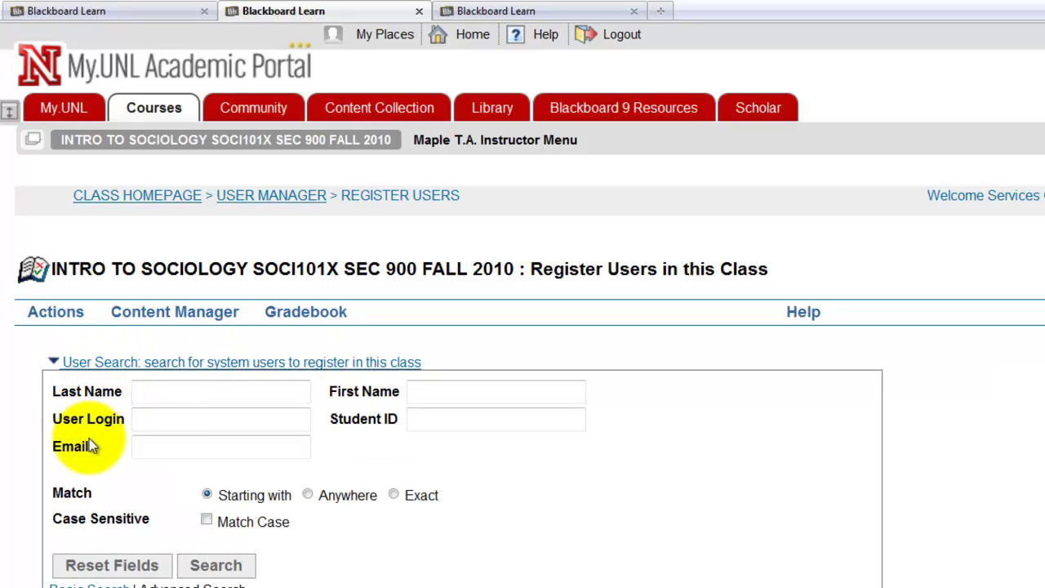
left_click(159, 419)
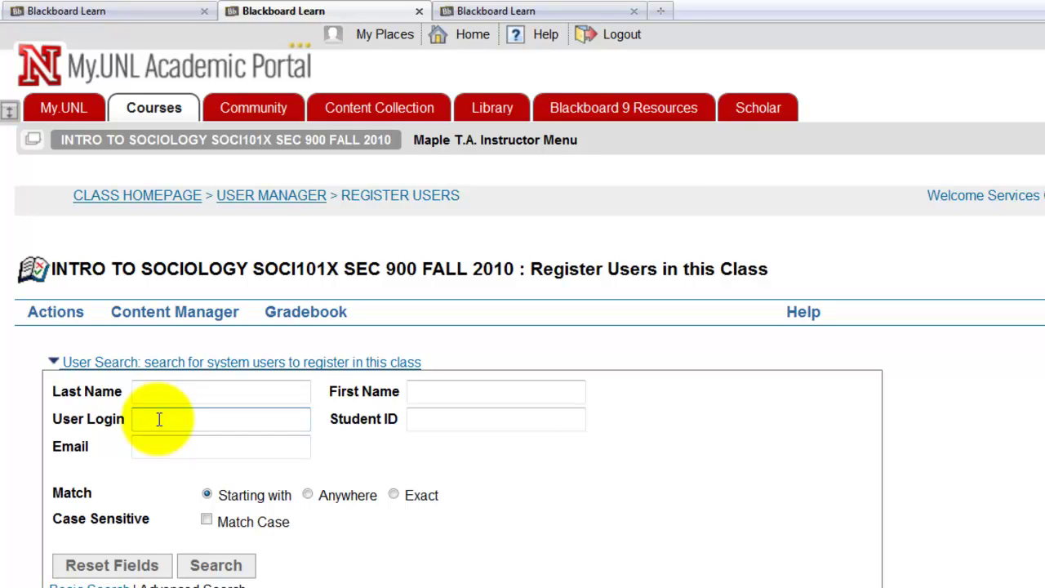
type("a")
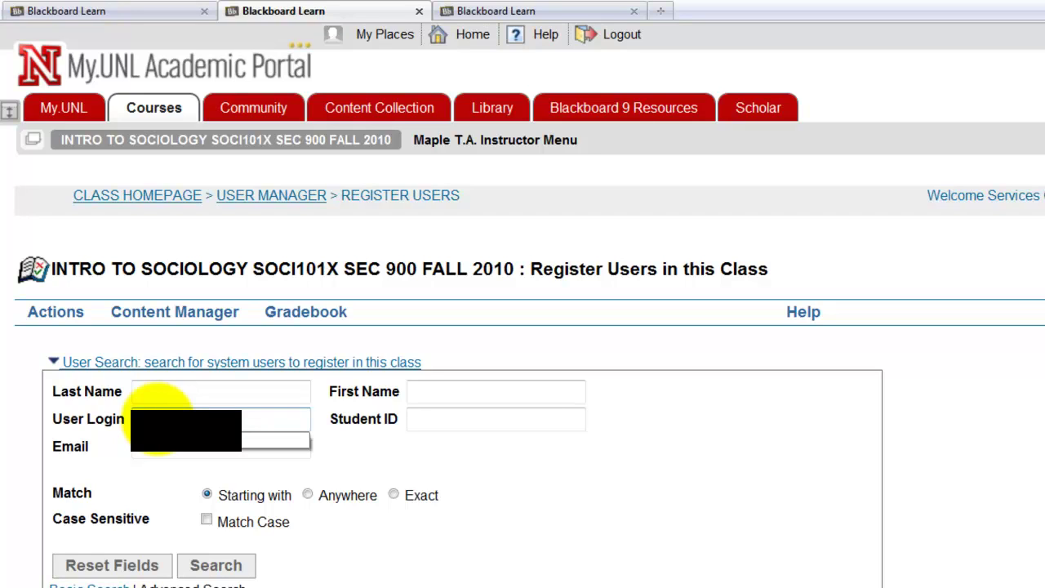
left_click(318, 416)
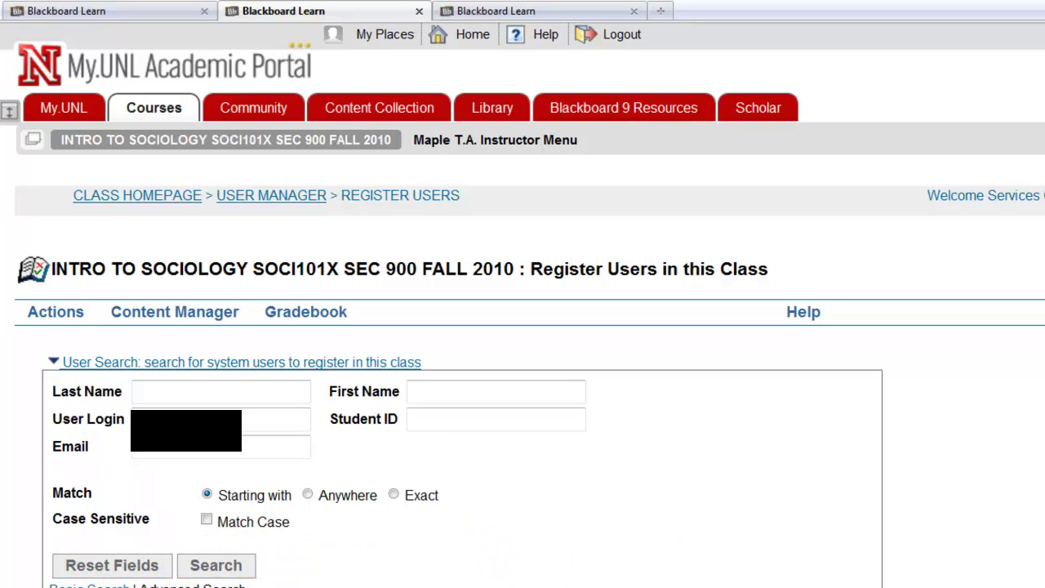
scroll(1033, 465, "down", 4)
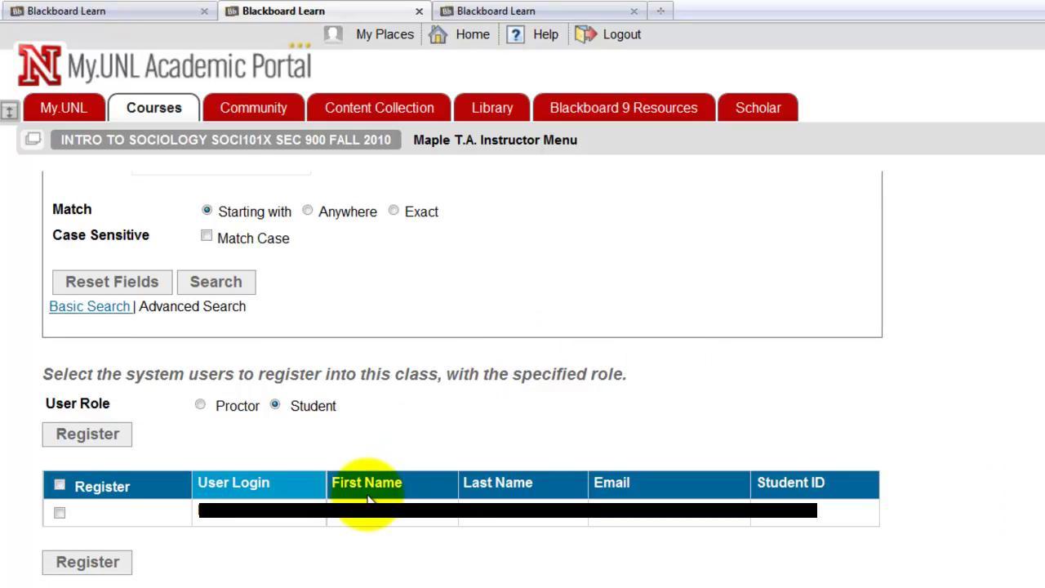
Step: Tick the found user and register them in SOCI101X with the Proctor role
left_click(60, 514)
left_click(62, 515)
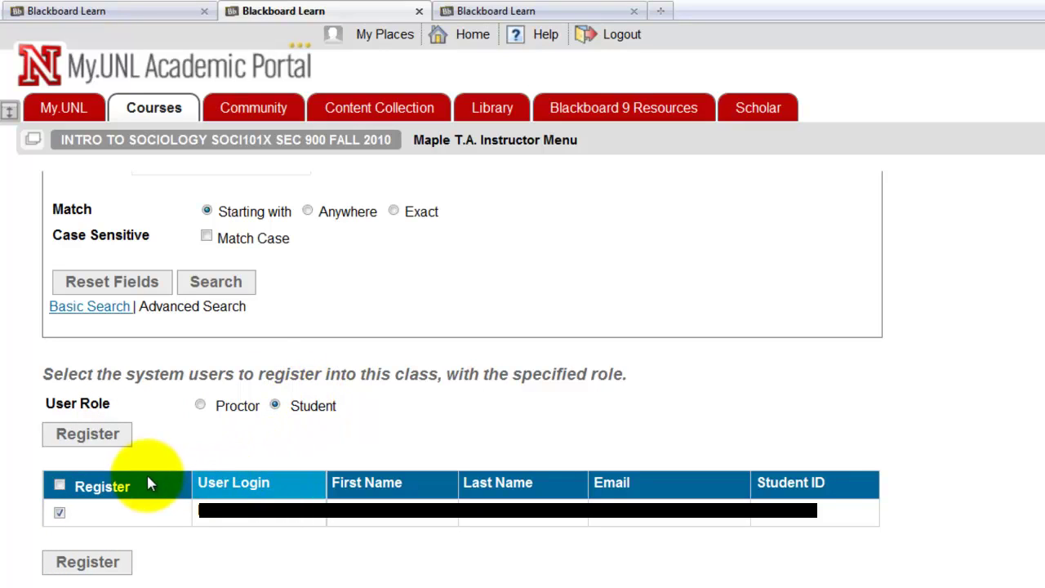
left_click(201, 405)
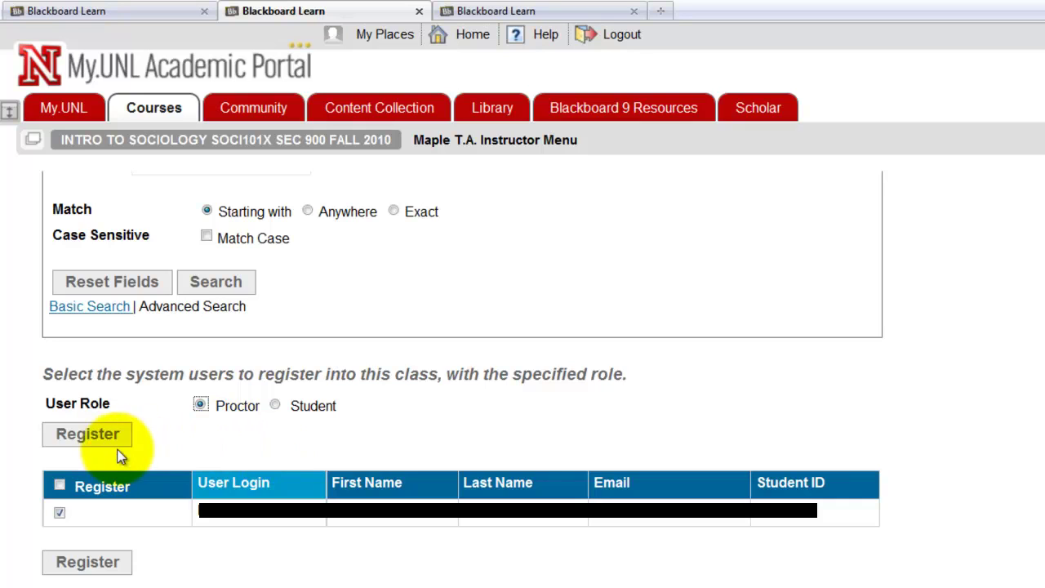
left_click(87, 434)
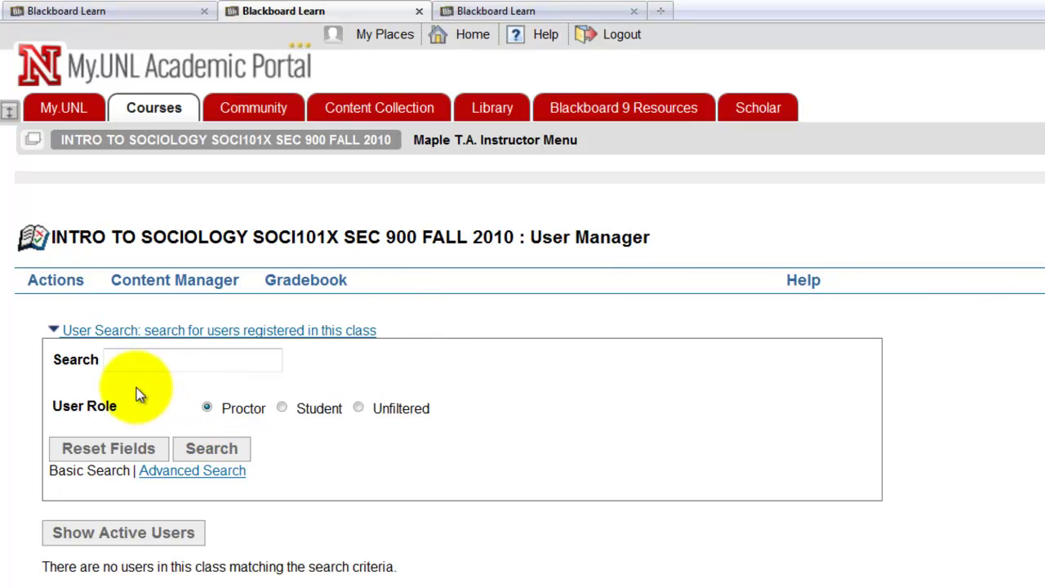
Step: Search the class users filtered to the Proctor role and scroll to the one PROCTOR result
left_click(208, 407)
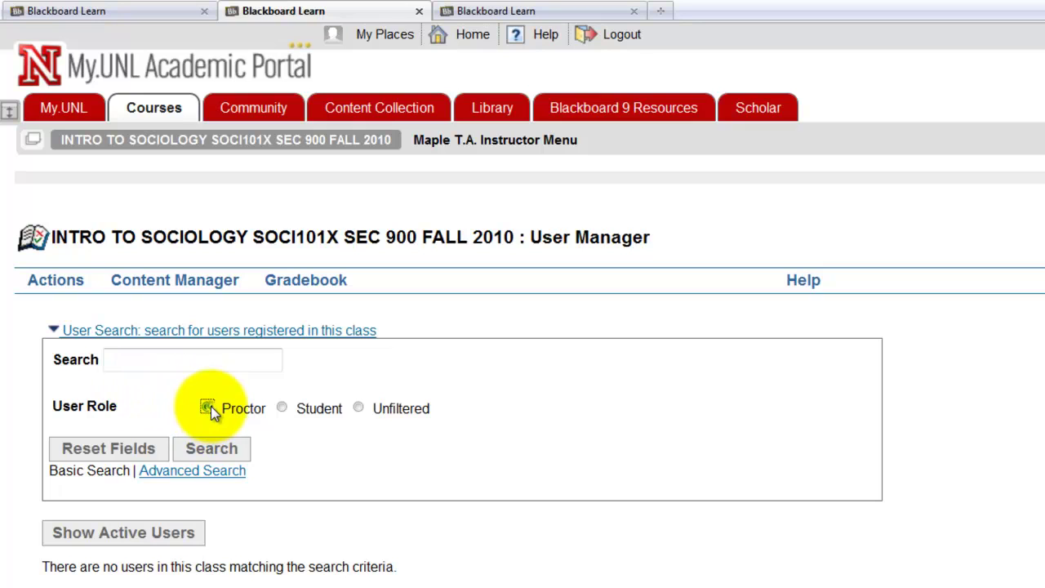
left_click(200, 449)
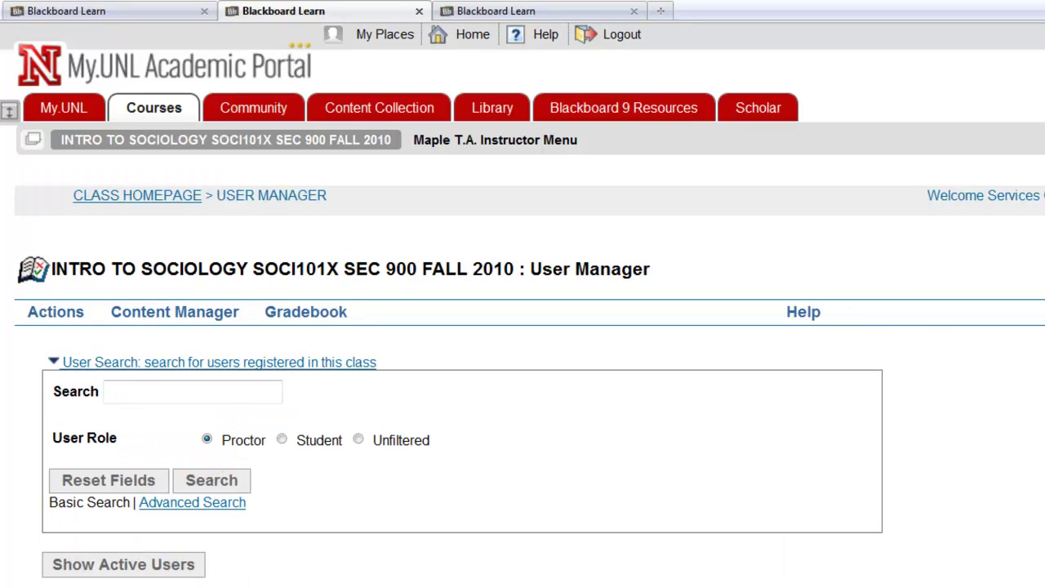
scroll(1042, 518, "down", 3)
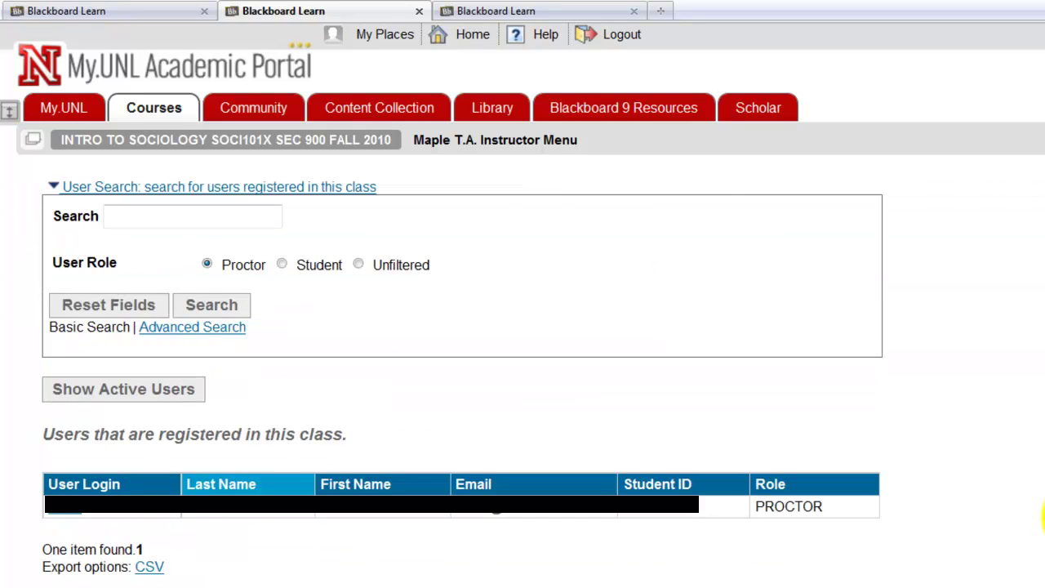